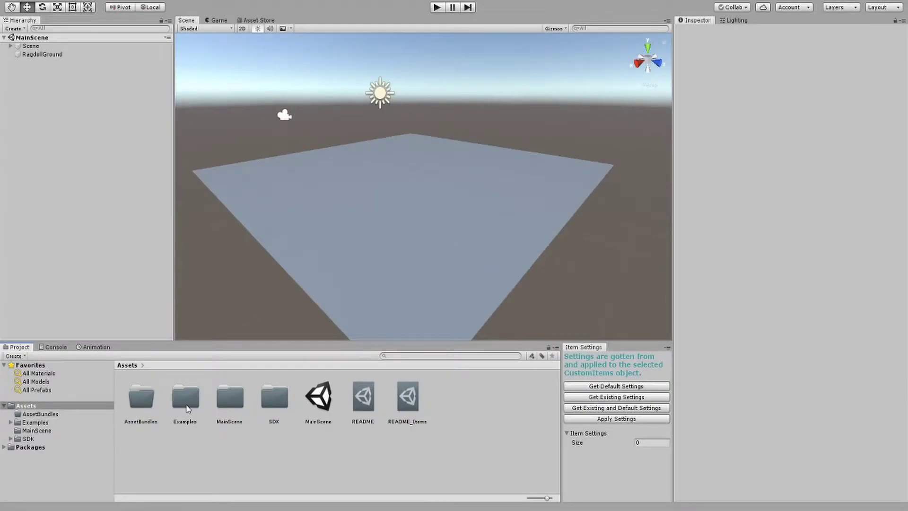
Add the BrettBase prefab from the Examples/NPCs/Base/Fords folder to the scene and frame it in the view
{"action": "double_click", "coordinate": [188, 408]}
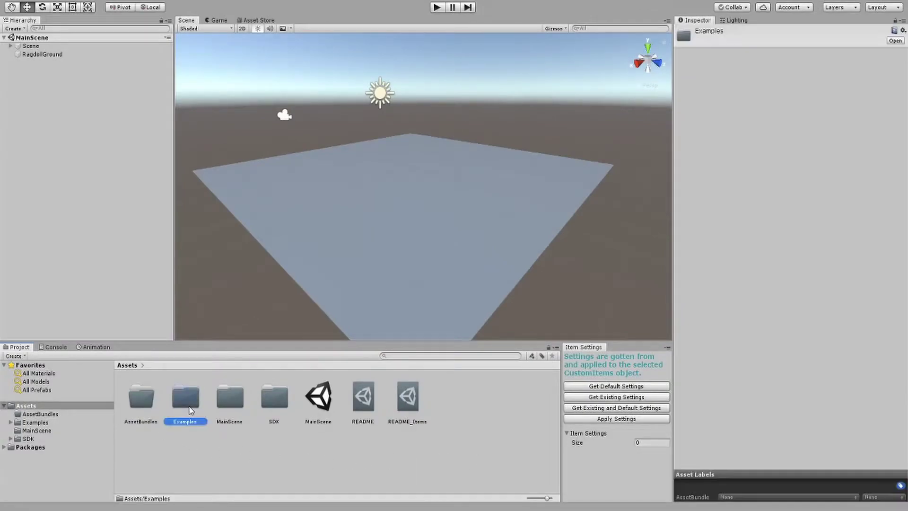
{"action": "double_click", "coordinate": [410, 400]}
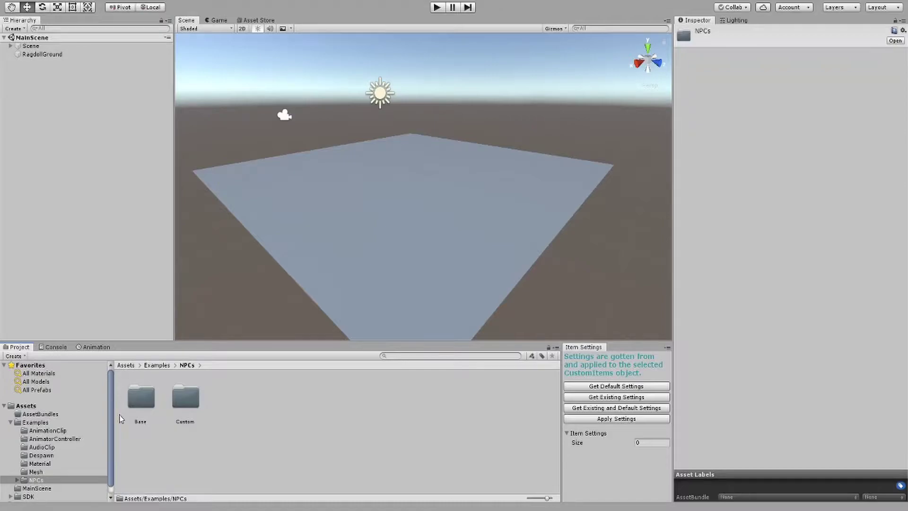
{"action": "double_click", "coordinate": [140, 400]}
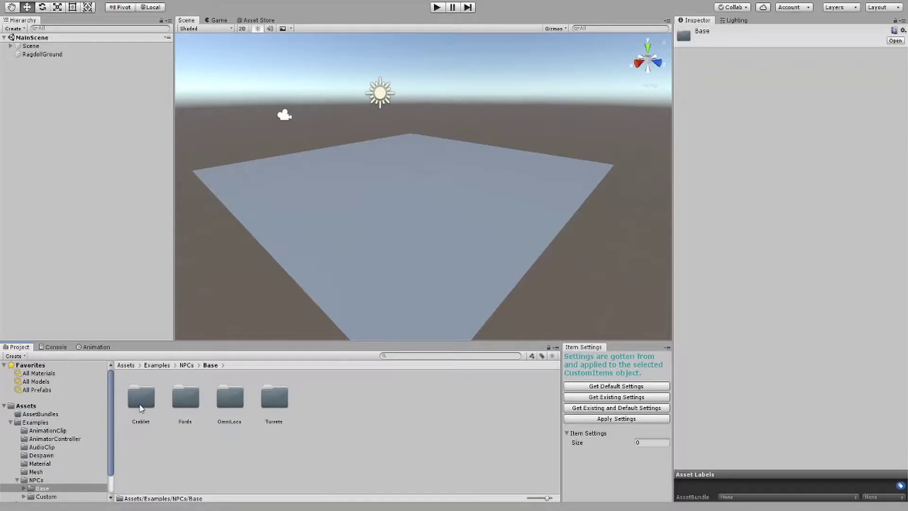
{"action": "double_click", "coordinate": [187, 410]}
{"action": "left_click_drag", "start_coordinate": [144, 398], "coordinate": [65, 256]}
{"action": "key", "text": "f"}
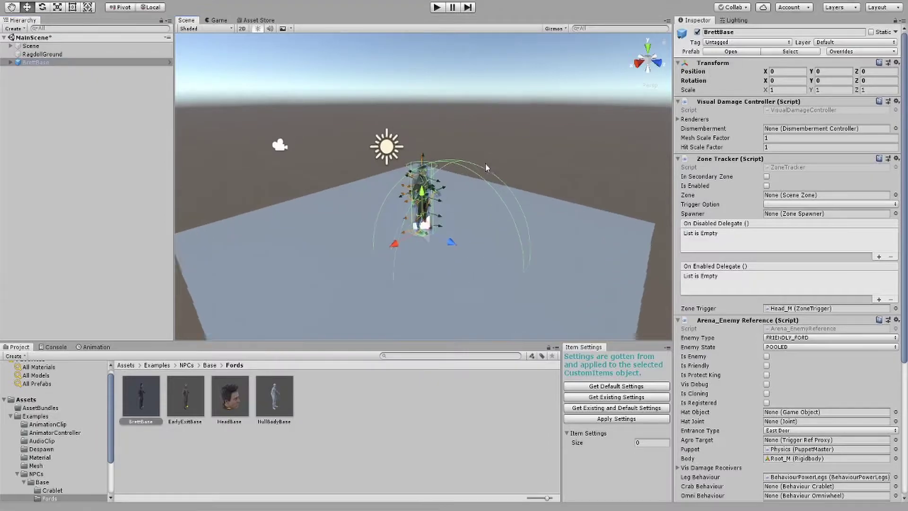
{"action": "scroll", "coordinate": [488, 171], "scroll_direction": "up", "scroll_amount": 5}
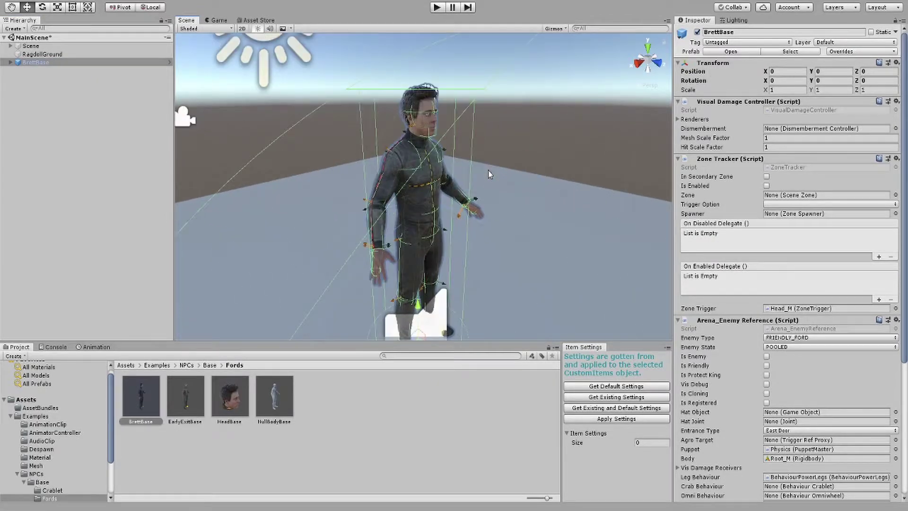
{"action": "scroll", "coordinate": [489, 170], "scroll_direction": "up", "scroll_amount": 2}
{"action": "left_click_drag", "start_coordinate": [488, 170], "coordinate": [488, 184], "text": "alt"}
{"action": "scroll", "coordinate": [487, 184], "scroll_direction": "down", "scroll_amount": 3}
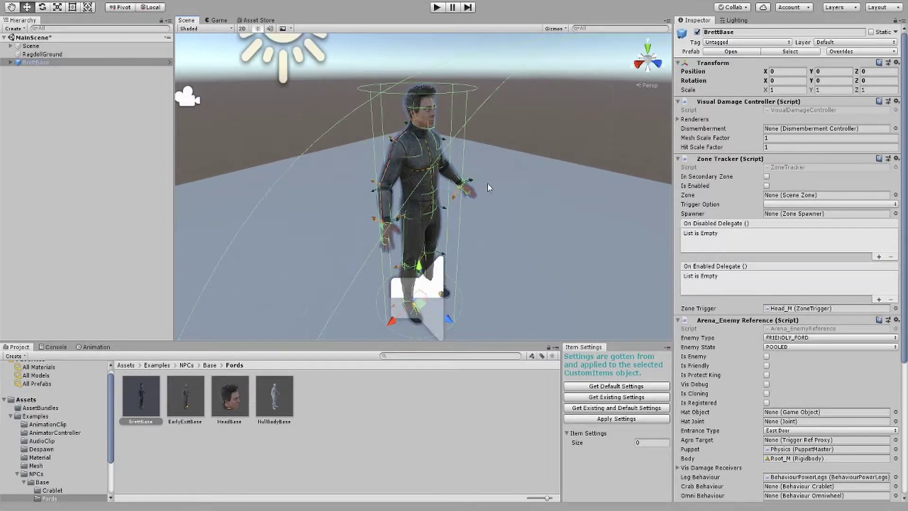
{"action": "scroll", "coordinate": [489, 187], "scroll_direction": "down", "scroll_amount": 2}
Completely unpack the BrettBase prefab in the scene and rename the object SwatExample
{"action": "right_click", "coordinate": [34, 63]}
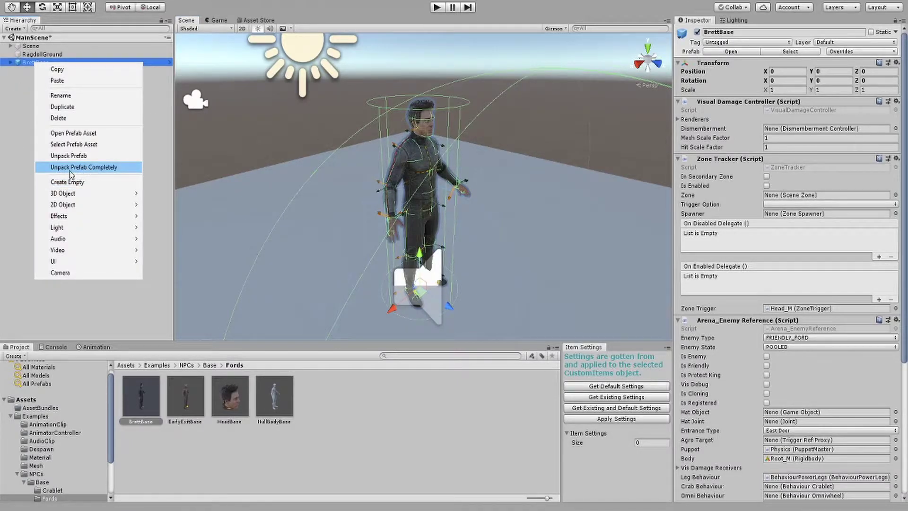
{"action": "left_click", "coordinate": [70, 168]}
{"action": "right_click", "coordinate": [41, 65]}
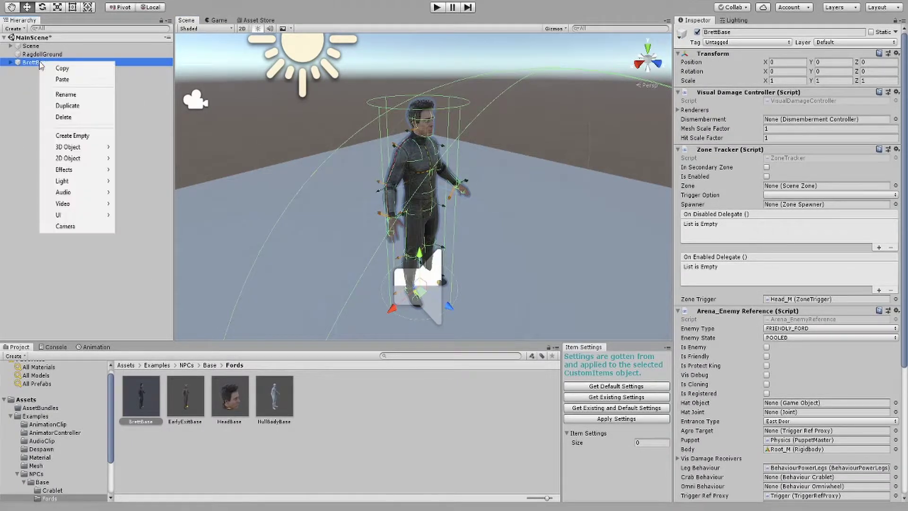
{"action": "left_click", "coordinate": [58, 94]}
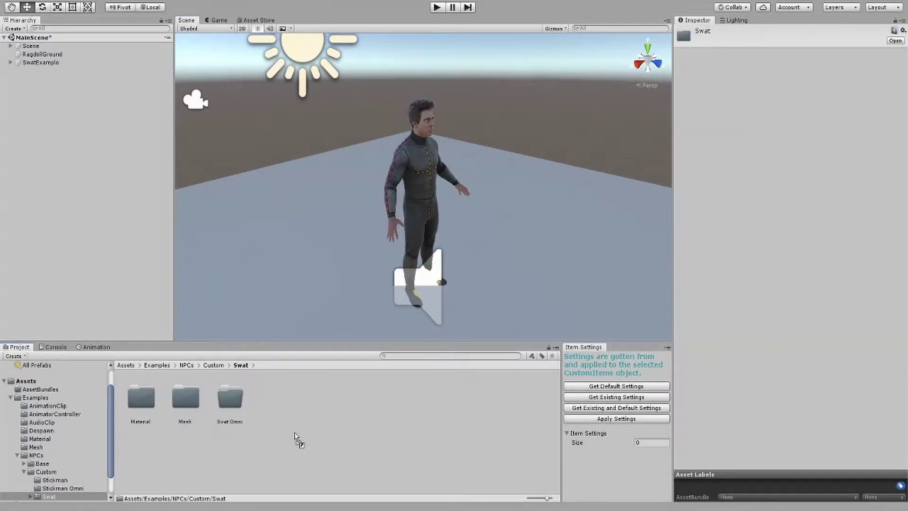
Save SwatExample as a prefab in the NPCs/Custom/Swat folder and delete its copy from the scene
{"action": "left_click_drag", "start_coordinate": [294, 432], "coordinate": [295, 432]}
{"action": "right_click", "coordinate": [43, 63]}
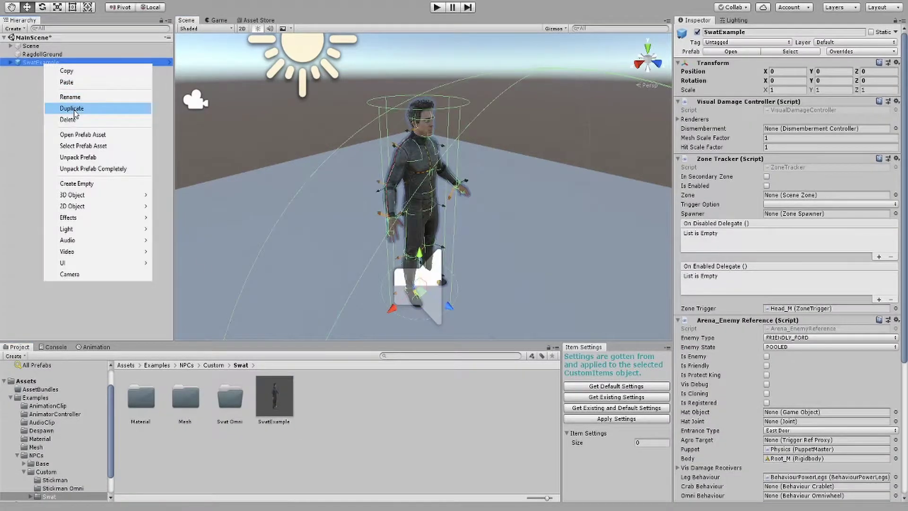
{"action": "left_click", "coordinate": [76, 120]}
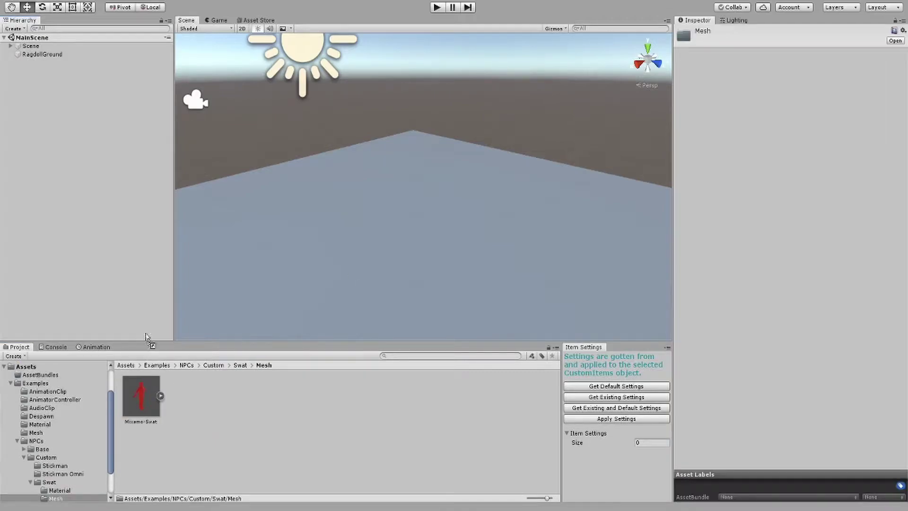
Place the Mixamo-Swat model from the Swat/Mesh folder in the scene and inspect it up close
{"action": "left_click_drag", "start_coordinate": [146, 334], "coordinate": [135, 293]}
{"action": "scroll", "coordinate": [406, 212], "scroll_direction": "up", "scroll_amount": 6}
{"action": "right_click_drag", "start_coordinate": [378, 209], "coordinate": [351, 205]}
{"action": "middle_click_drag", "start_coordinate": [352, 204], "coordinate": [274, 231]}
{"action": "left_click_drag", "start_coordinate": [274, 231], "coordinate": [267, 196], "text": "alt"}
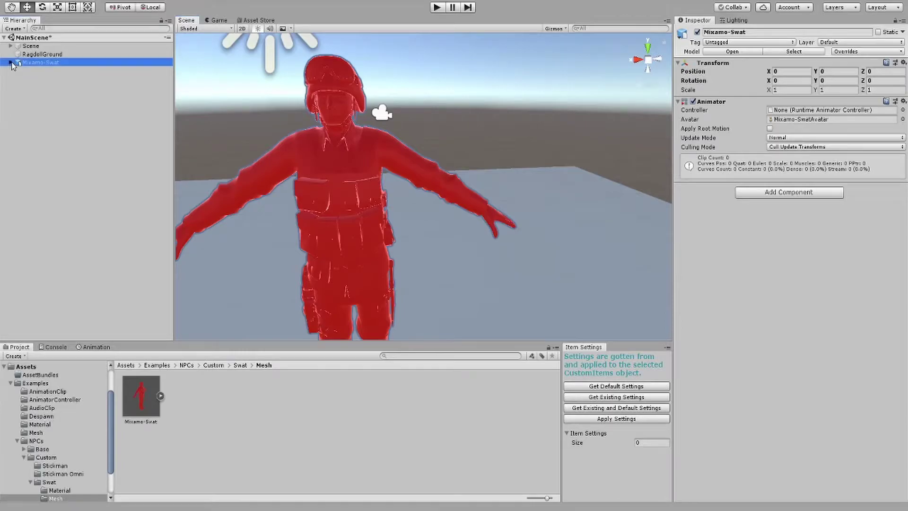
Rotate the swat:LeftUpLeg bone of the Mixamo-Swat model to test its rig
{"action": "left_click", "coordinate": [17, 79]}
{"action": "left_click", "coordinate": [56, 87]}
{"action": "key", "text": "f"}
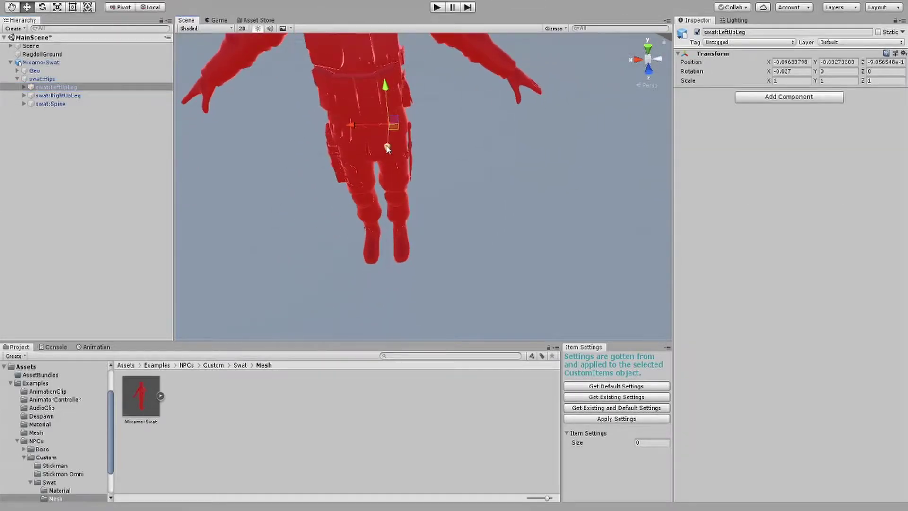
{"action": "key", "text": "e"}
{"action": "left_click_drag", "start_coordinate": [386, 100], "coordinate": [340, 115]}
{"action": "left_click", "coordinate": [57, 96]}
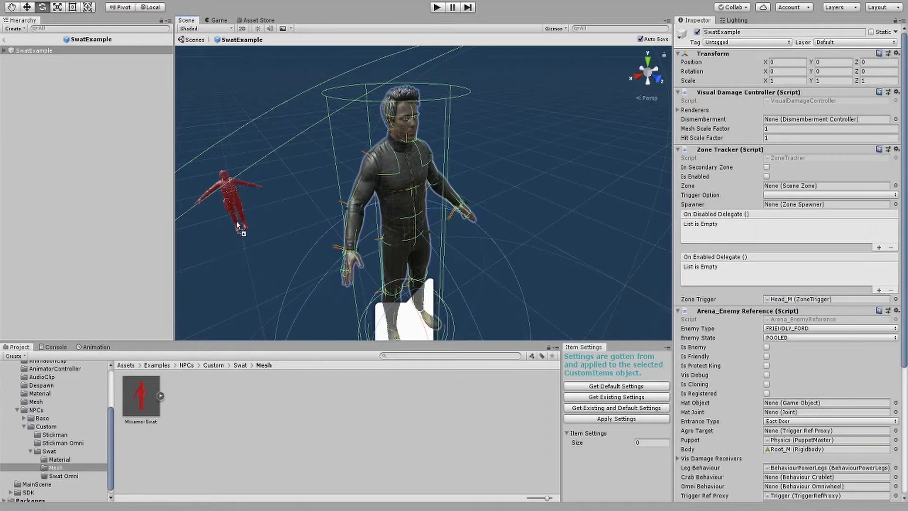
Add the Mixamo-Swat model inside the SwatExample prefab and unpack it completely
{"action": "left_click_drag", "start_coordinate": [238, 225], "coordinate": [105, 166]}
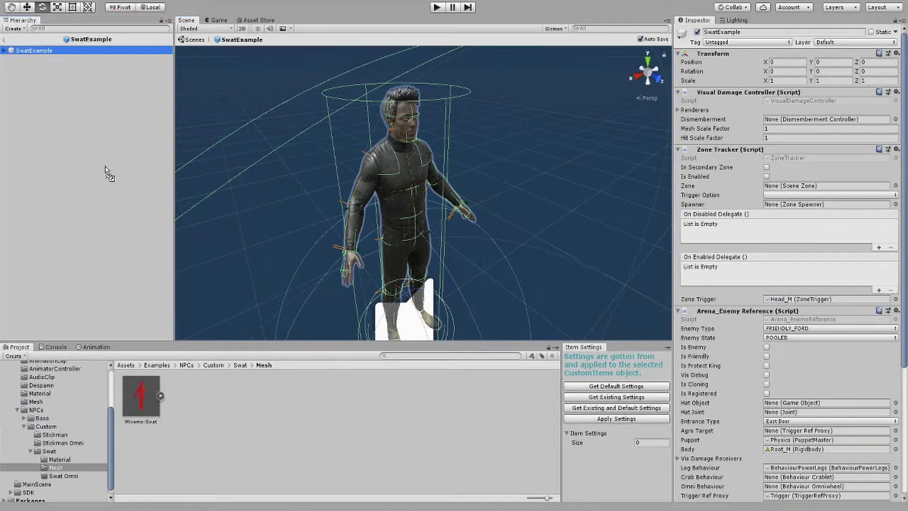
{"action": "right_click", "coordinate": [56, 90]}
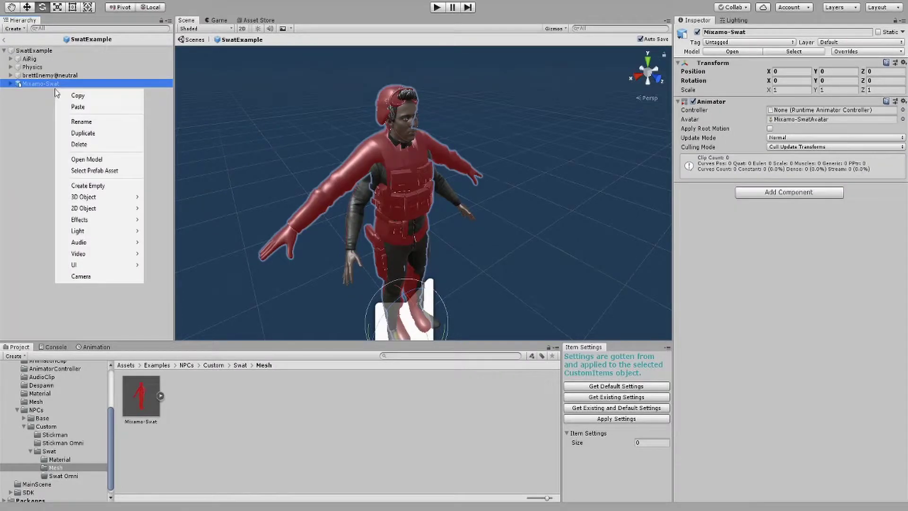
{"action": "right_click", "coordinate": [21, 85]}
{"action": "left_click", "coordinate": [76, 187]}
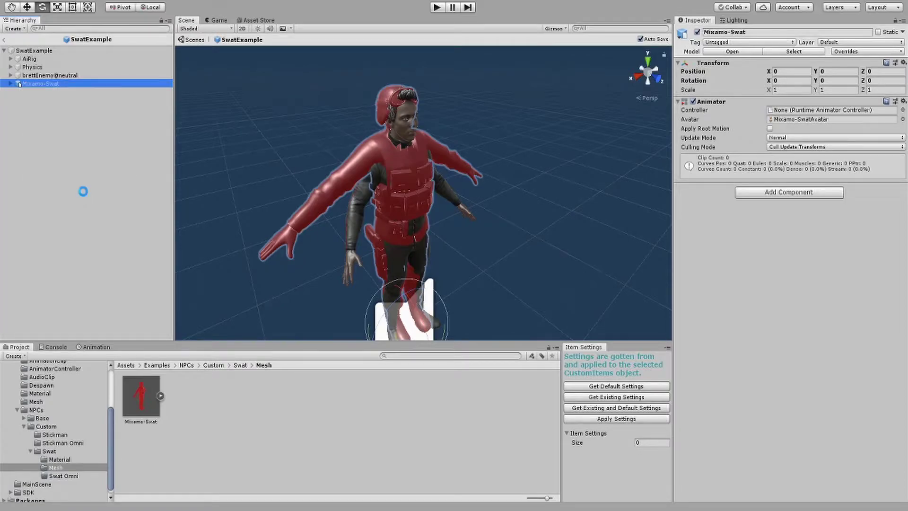
Remove the Animator component from Mixamo-Swat in the SwatExample prefab
{"action": "scroll", "coordinate": [397, 206], "scroll_direction": "up", "scroll_amount": 5}
{"action": "middle_click_drag", "start_coordinate": [464, 243], "coordinate": [450, 134]}
{"action": "scroll", "coordinate": [450, 134], "scroll_direction": "up", "scroll_amount": 9}
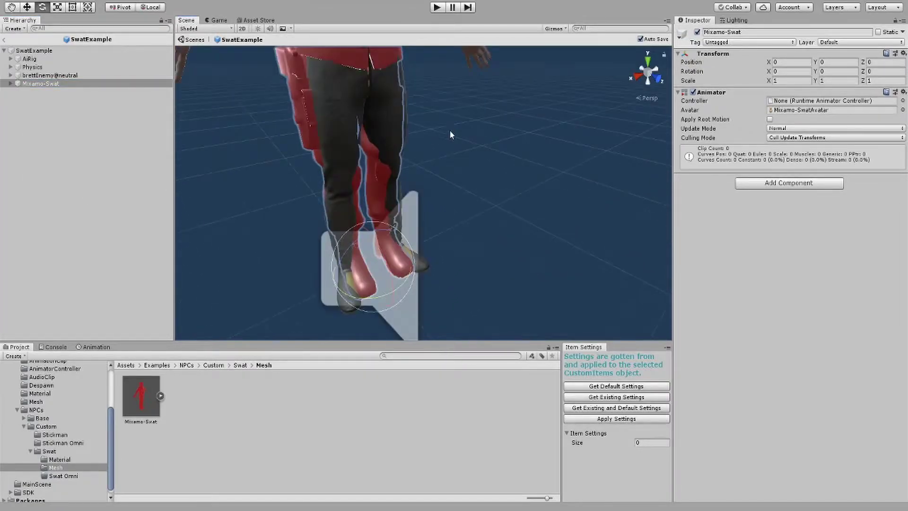
{"action": "right_click_drag", "start_coordinate": [421, 303], "coordinate": [434, 269]}
{"action": "middle_click_drag", "start_coordinate": [434, 269], "coordinate": [476, 225]}
{"action": "right_click_drag", "start_coordinate": [475, 224], "coordinate": [532, 192]}
{"action": "middle_click_drag", "start_coordinate": [532, 192], "coordinate": [516, 186]}
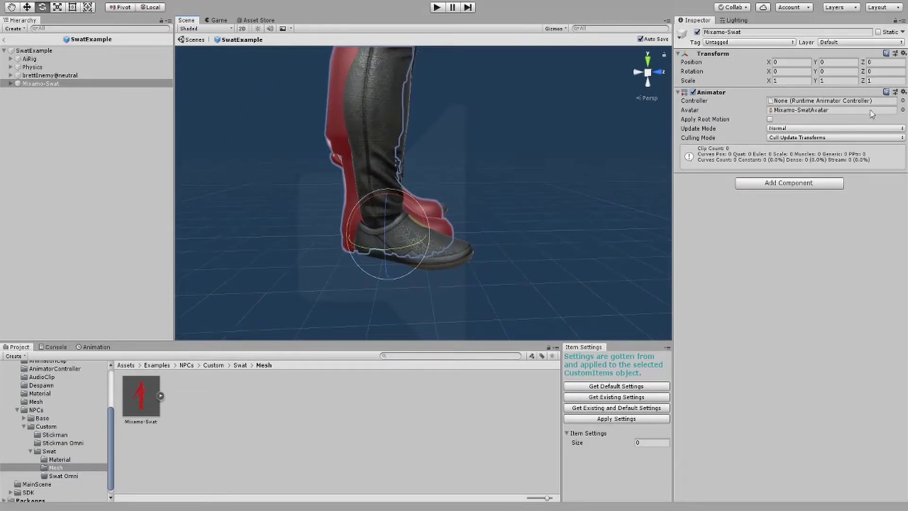
{"action": "left_click", "coordinate": [904, 94]}
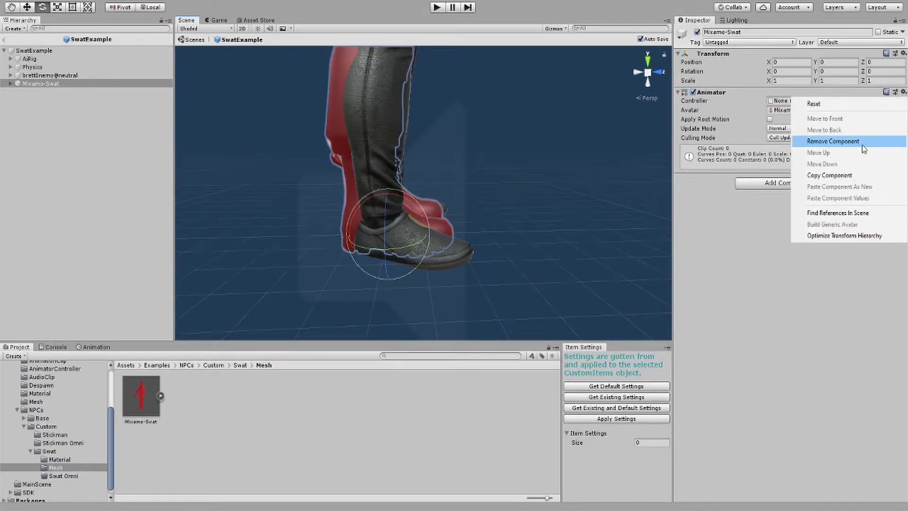
{"action": "left_click", "coordinate": [860, 142]}
Move Mixamo-Swat to X -0.003 and Z 0.037 so it lines up with the base body
{"action": "middle_click_drag", "start_coordinate": [432, 258], "coordinate": [428, 178]}
{"action": "left_click_drag", "start_coordinate": [410, 184], "coordinate": [430, 187]}
{"action": "key", "text": "ctrl+s"}
{"action": "right_click_drag", "start_coordinate": [510, 209], "coordinate": [475, 221]}
{"action": "middle_click_drag", "start_coordinate": [476, 220], "coordinate": [360, 274]}
{"action": "scroll", "coordinate": [380, 274], "scroll_direction": "up", "scroll_amount": 2}
{"action": "scroll", "coordinate": [367, 314], "scroll_direction": "down", "scroll_amount": 2}
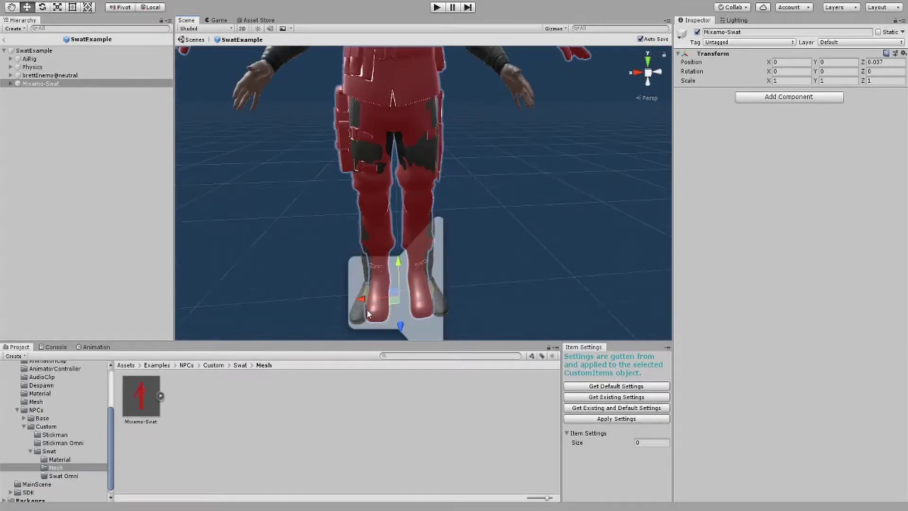
{"action": "left_click_drag", "start_coordinate": [363, 301], "coordinate": [365, 301]}
Rotate the Mixamo-Swat left leg bones to match the pose of the base body's left leg
{"action": "left_click", "coordinate": [11, 84]}
{"action": "left_click", "coordinate": [17, 100]}
{"action": "left_click", "coordinate": [56, 109]}
{"action": "key", "text": "e"}
{"action": "right_click_drag", "start_coordinate": [473, 198], "coordinate": [331, 196]}
{"action": "middle_click_drag", "start_coordinate": [365, 192], "coordinate": [359, 156]}
{"action": "left_click", "coordinate": [23, 109]}
{"action": "left_click", "coordinate": [30, 117]}
{"action": "left_click", "coordinate": [61, 125]}
{"action": "right_click_drag", "start_coordinate": [332, 189], "coordinate": [454, 189]}
{"action": "left_click_drag", "start_coordinate": [423, 164], "coordinate": [416, 172]}
Rotate the swat:RightUpLeg bone to match the base body's right leg
{"action": "left_click", "coordinate": [23, 109]}
{"action": "left_click", "coordinate": [57, 117]}
{"action": "middle_click_drag", "start_coordinate": [399, 164], "coordinate": [378, 194]}
{"action": "left_click_drag", "start_coordinate": [412, 125], "coordinate": [400, 142]}
{"action": "middle_click_drag", "start_coordinate": [395, 144], "coordinate": [426, 246]}
Rotate the swat:LeftShoulder bone and the left forearm bone to line up with the base body's left arm
{"action": "left_click", "coordinate": [24, 125]}
{"action": "left_click", "coordinate": [58, 134]}
{"action": "left_click", "coordinate": [30, 133]}
{"action": "left_click", "coordinate": [37, 141]}
{"action": "left_click", "coordinate": [80, 149]}
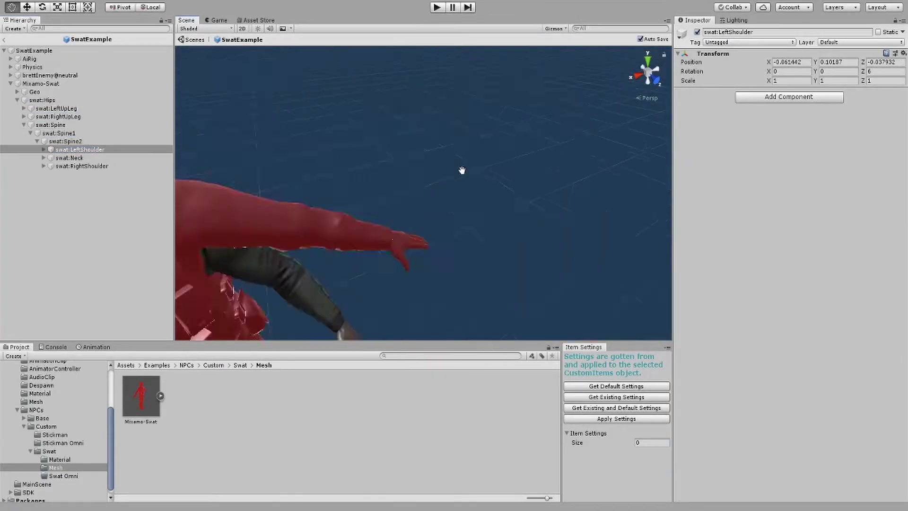
{"action": "right_click_drag", "start_coordinate": [462, 170], "coordinate": [388, 175]}
{"action": "left_click_drag", "start_coordinate": [358, 124], "coordinate": [337, 135]}
{"action": "left_click", "coordinate": [43, 150]}
{"action": "left_click", "coordinate": [79, 158]}
{"action": "right_click_drag", "start_coordinate": [425, 175], "coordinate": [360, 171]}
{"action": "left_click", "coordinate": [51, 158]}
{"action": "left_click", "coordinate": [93, 166]}
{"action": "left_click_drag", "start_coordinate": [411, 159], "coordinate": [434, 175]}
{"action": "middle_click_drag", "start_coordinate": [402, 199], "coordinate": [486, 210]}
Rotate the swat right shoulder and right forearm bones to line up with the base body's right arm
{"action": "left_click", "coordinate": [44, 149]}
{"action": "left_click", "coordinate": [82, 166]}
{"action": "left_click_drag", "start_coordinate": [411, 111], "coordinate": [406, 124]}
{"action": "left_click", "coordinate": [44, 166]}
{"action": "left_click", "coordinate": [82, 174]}
{"action": "left_click", "coordinate": [50, 174]}
{"action": "left_click", "coordinate": [94, 183]}
{"action": "left_click_drag", "start_coordinate": [408, 180], "coordinate": [385, 193]}
{"action": "right_click_drag", "start_coordinate": [385, 193], "coordinate": [524, 183]}
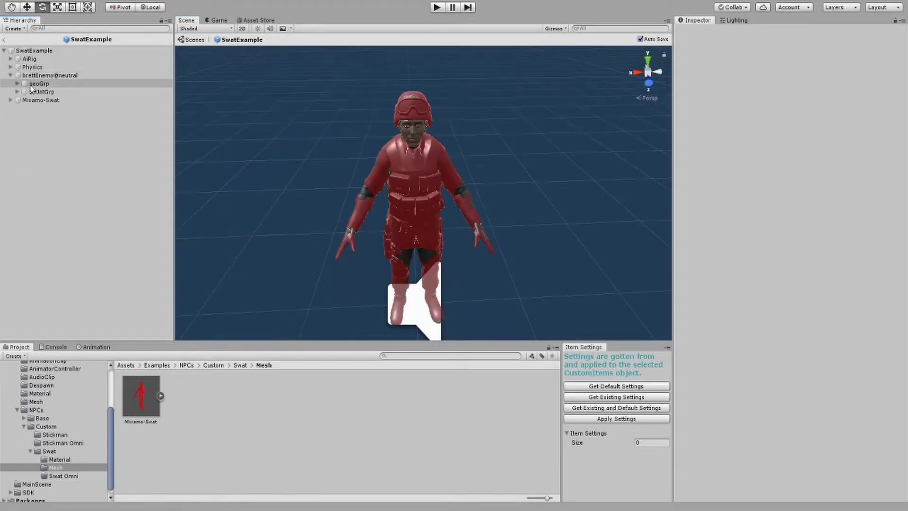
Set Cast Shadows to Shadows Only on all the brett meshes in geoGrp
{"action": "left_click", "coordinate": [17, 83]}
{"action": "left_click", "coordinate": [42, 92]}
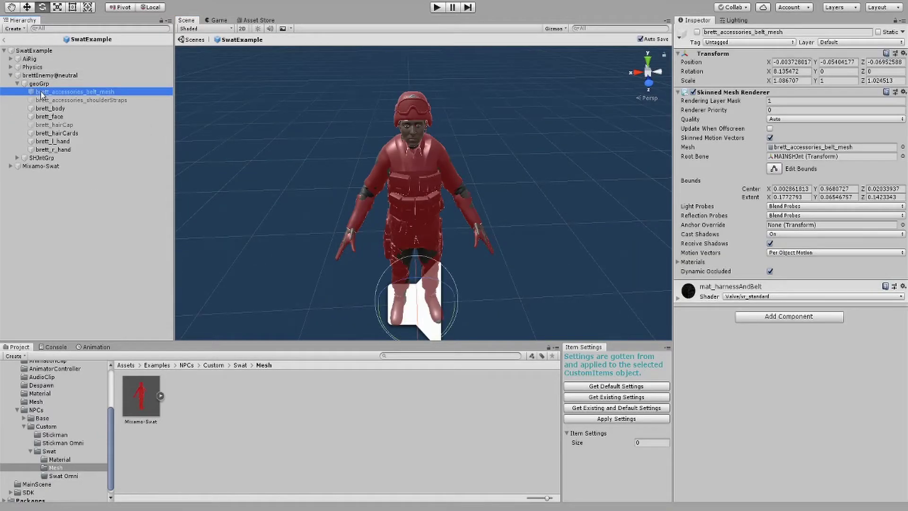
{"action": "left_click", "coordinate": [47, 150], "text": "shift"}
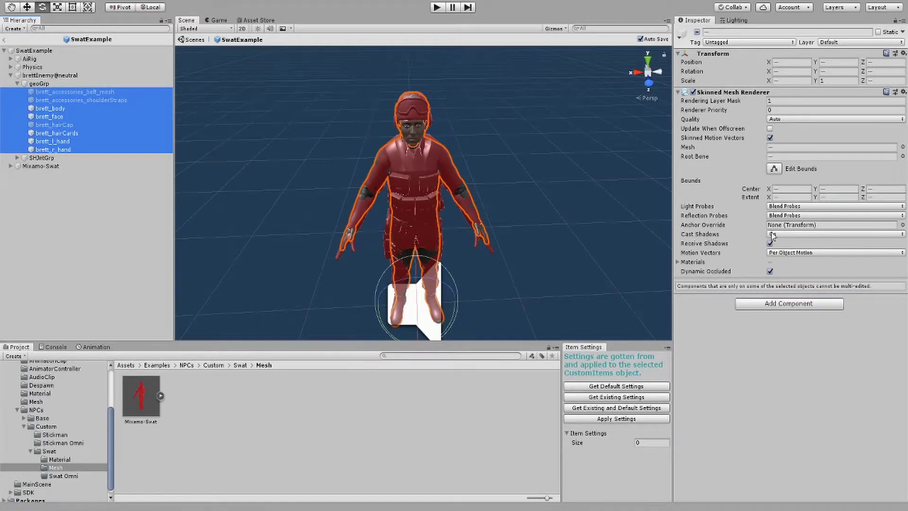
{"action": "left_click", "coordinate": [788, 234]}
{"action": "left_click", "coordinate": [802, 280]}
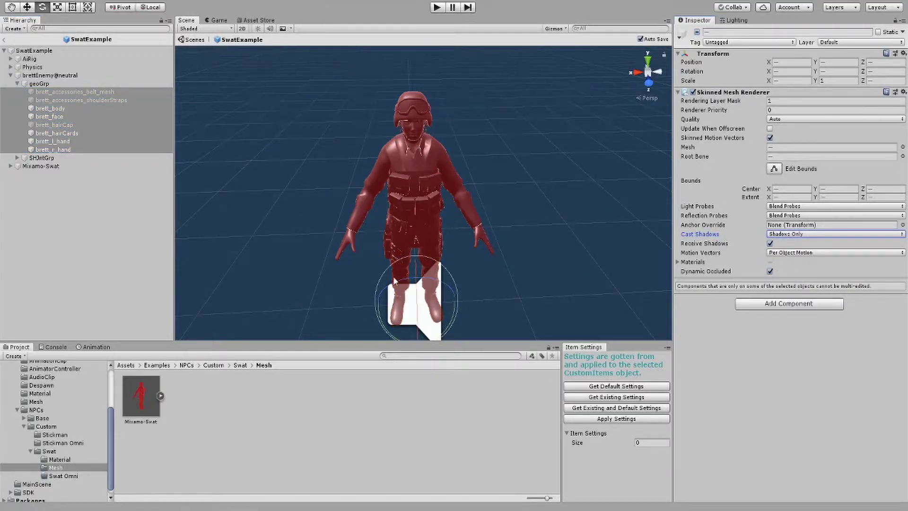
{"action": "left_click", "coordinate": [507, 170]}
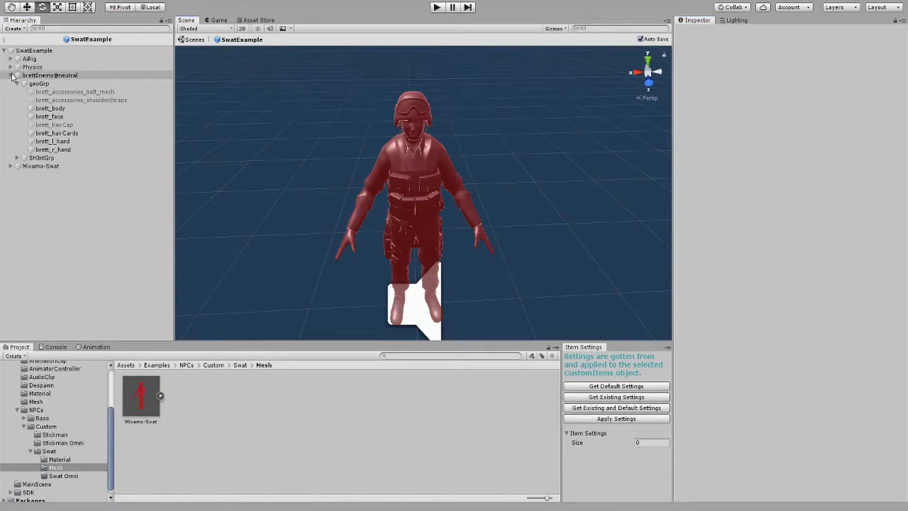
Move the Geo object from Mixamo-Swat into the geoGrp of brettEnemy@neutral
{"action": "left_click", "coordinate": [11, 75]}
{"action": "left_click", "coordinate": [17, 83]}
{"action": "left_click", "coordinate": [11, 166]}
{"action": "left_click", "coordinate": [17, 182]}
{"action": "left_click_drag", "start_coordinate": [34, 175], "coordinate": [43, 84]}
{"action": "left_click", "coordinate": [11, 76], "text": "alt"}
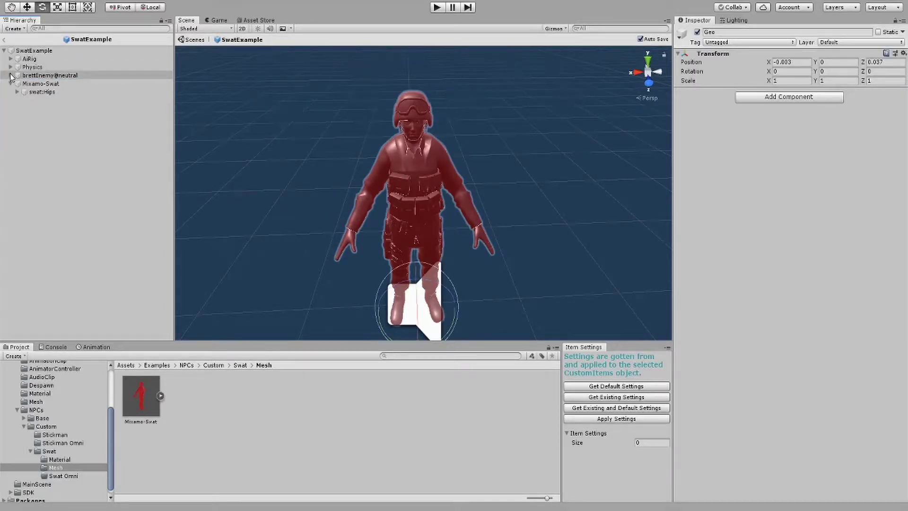
{"action": "left_click_drag", "start_coordinate": [242, 144], "coordinate": [303, 189], "text": "alt"}
Parent swat:Hips under the Physics Root_M and move Hip_L, Hip_R, Spine_M and skn_spine1 into swat:Hips
{"action": "left_click", "coordinate": [35, 92]}
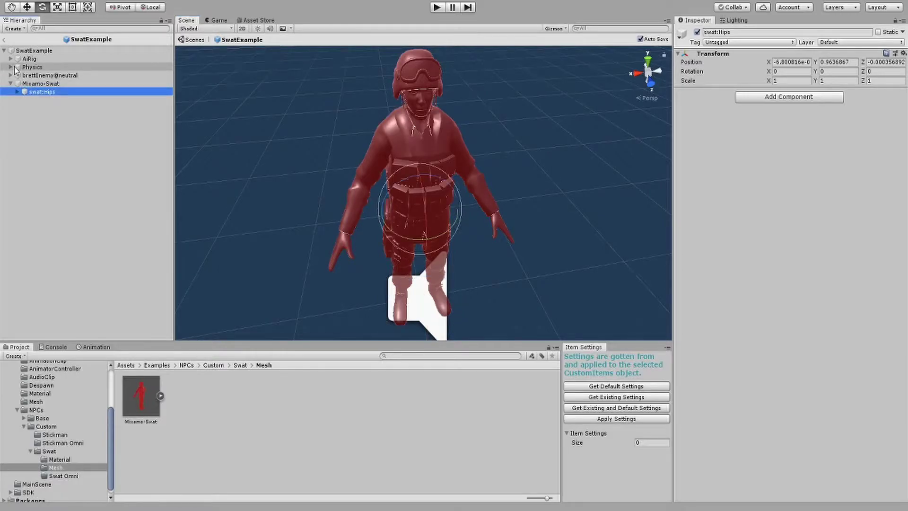
{"action": "left_click_drag", "start_coordinate": [47, 104], "coordinate": [43, 75]}
{"action": "left_click", "coordinate": [43, 109]}
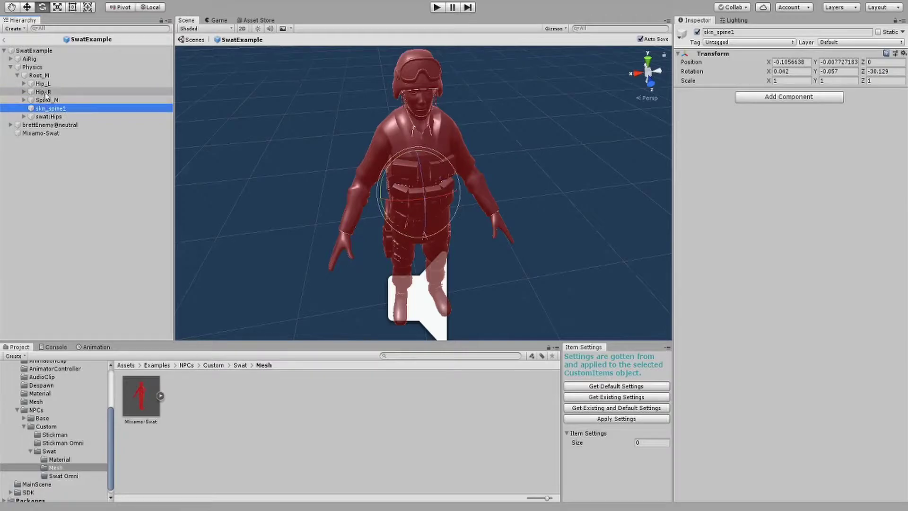
{"action": "left_click", "coordinate": [42, 84], "text": "shift"}
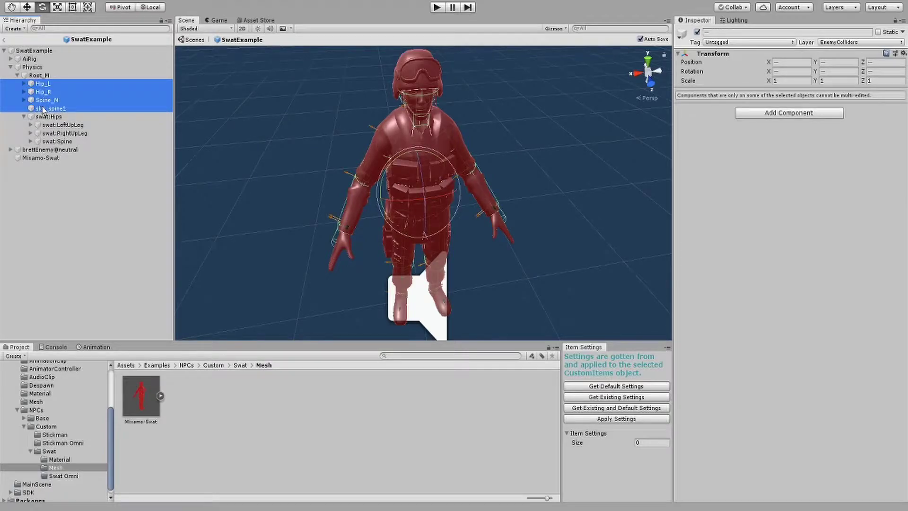
{"action": "left_click_drag", "start_coordinate": [49, 119], "coordinate": [80, 153]}
Nest the left leg's swat bones alternately with Hip_L, Knee_L and Ankle_L, and move l_Leg_BallSHJnt and skn_ballLf into swat:LeftFoot
{"action": "left_click", "coordinate": [71, 132]}
{"action": "left_click", "coordinate": [68, 142], "text": "shift"}
{"action": "left_click", "coordinate": [76, 141]}
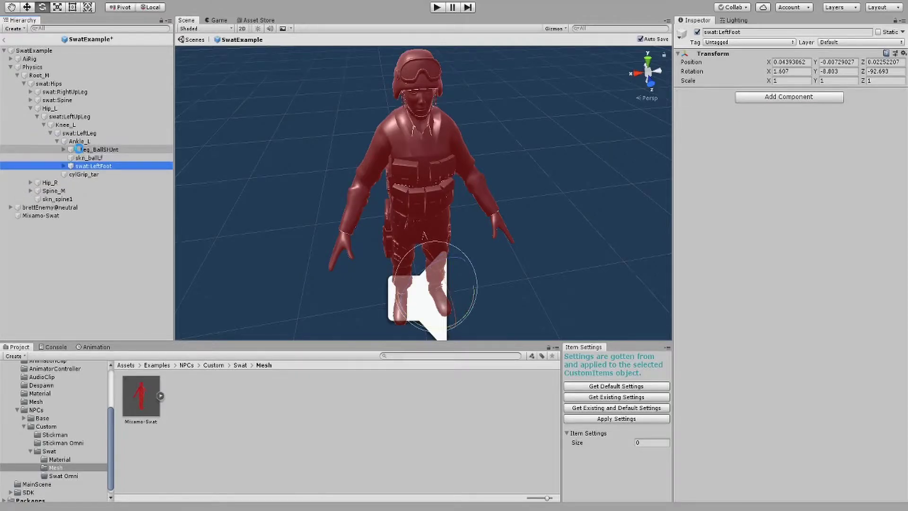
{"action": "left_click", "coordinate": [81, 150]}
{"action": "left_click", "coordinate": [79, 158], "text": "shift"}
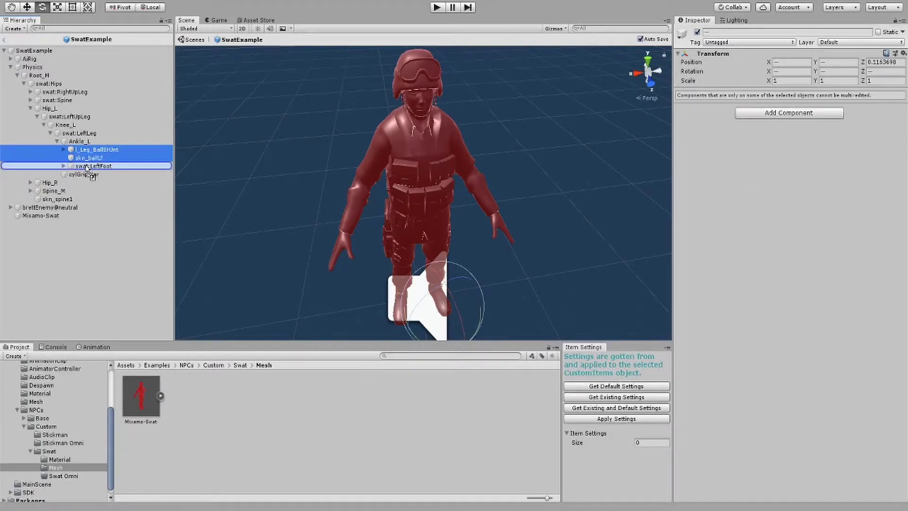
{"action": "left_click_drag", "start_coordinate": [87, 168], "coordinate": [86, 166]}
Rotate the Hip_L joint to test how the left leg mesh follows it
{"action": "left_click", "coordinate": [30, 108], "text": "alt"}
{"action": "left_click", "coordinate": [50, 109]}
{"action": "scroll", "coordinate": [478, 274], "scroll_direction": "up", "scroll_amount": 5}
{"action": "middle_click_drag", "start_coordinate": [483, 279], "coordinate": [429, 190]}
{"action": "left_click_drag", "start_coordinate": [428, 190], "coordinate": [400, 131], "text": "alt"}
{"action": "scroll", "coordinate": [379, 134], "scroll_direction": "down", "scroll_amount": 3}
{"action": "scroll", "coordinate": [379, 141], "scroll_direction": "up", "scroll_amount": 5}
{"action": "middle_click_drag", "start_coordinate": [366, 246], "coordinate": [393, 175]}
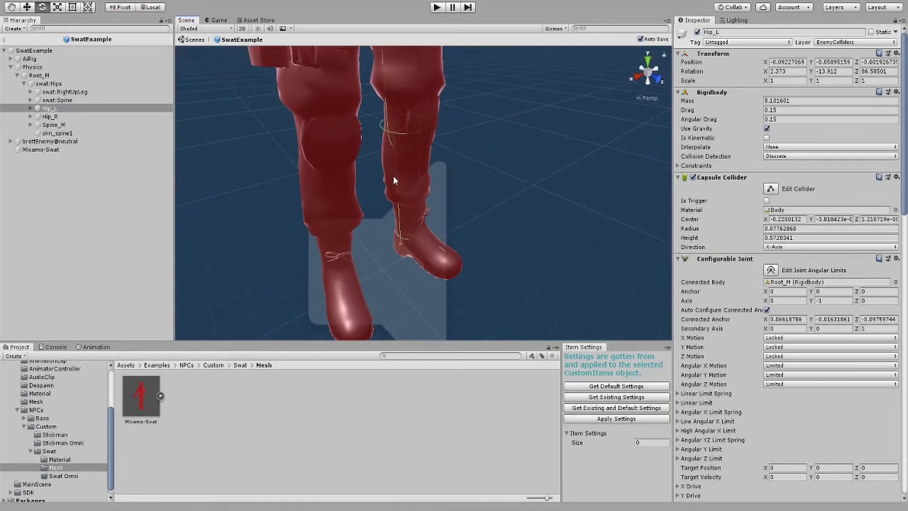
{"action": "left_click_drag", "start_coordinate": [394, 175], "coordinate": [411, 105], "text": "alt"}
{"action": "middle_click_drag", "start_coordinate": [406, 135], "coordinate": [385, 208]}
{"action": "left_click_drag", "start_coordinate": [381, 108], "coordinate": [363, 60]}
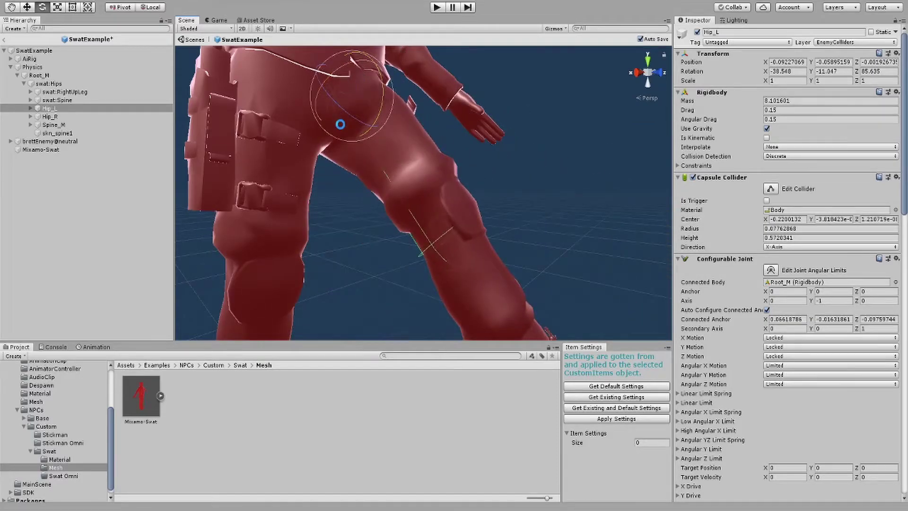
Undo the Hip_L rotation, and rotate the Knee_L joint to test how the lower left leg follows before undoing that too
{"action": "key", "text": "ctrl+z"}
{"action": "left_click", "coordinate": [31, 108]}
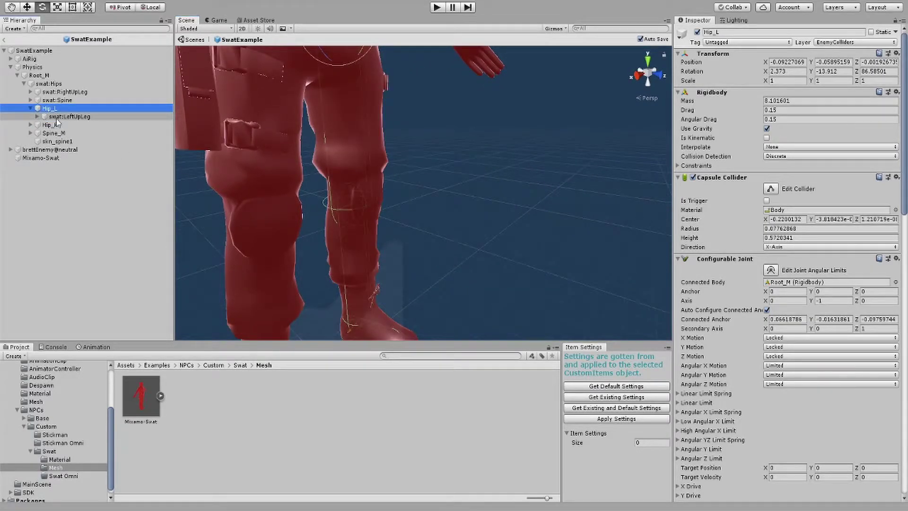
{"action": "double_click", "coordinate": [66, 117]}
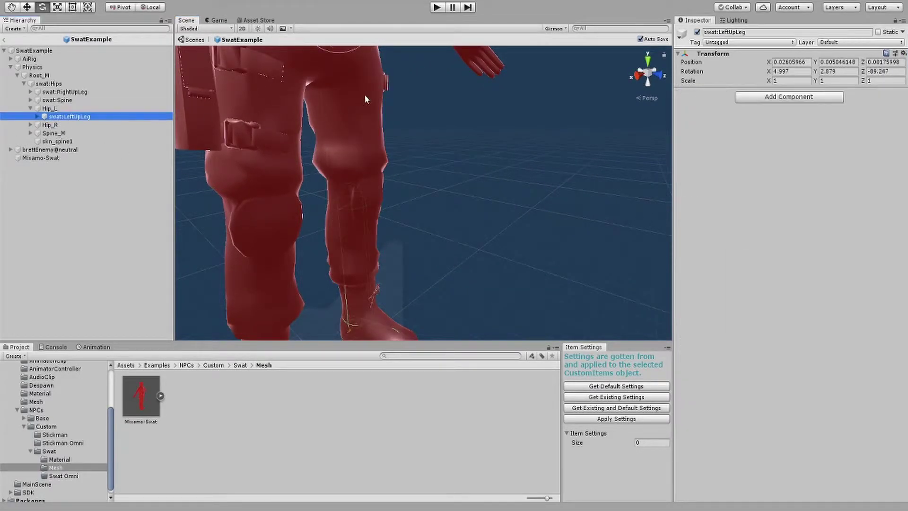
{"action": "left_click", "coordinate": [37, 117]}
{"action": "left_click", "coordinate": [65, 125]}
{"action": "right_click_drag", "start_coordinate": [407, 213], "coordinate": [405, 226]}
{"action": "left_click_drag", "start_coordinate": [378, 177], "coordinate": [363, 84]}
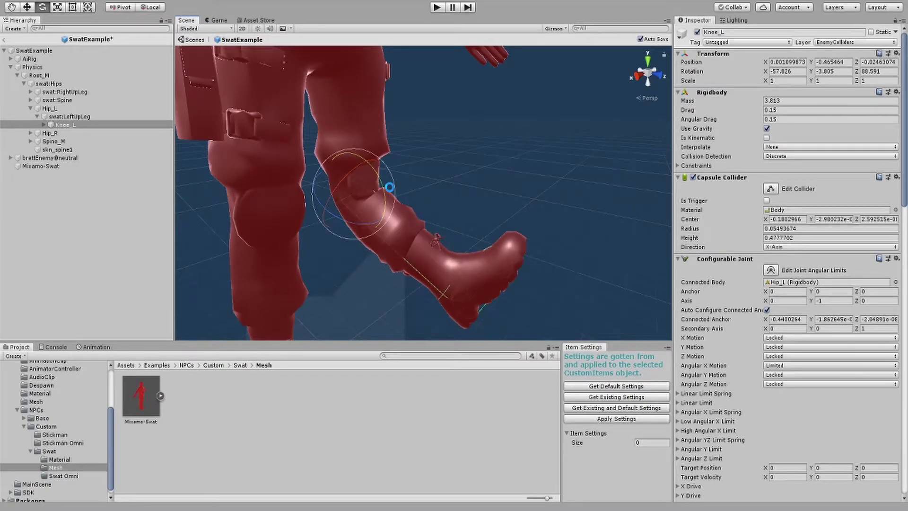
{"action": "key", "text": "ctrl+z"}
{"action": "scroll", "coordinate": [345, 188], "scroll_direction": "down", "scroll_amount": 10}
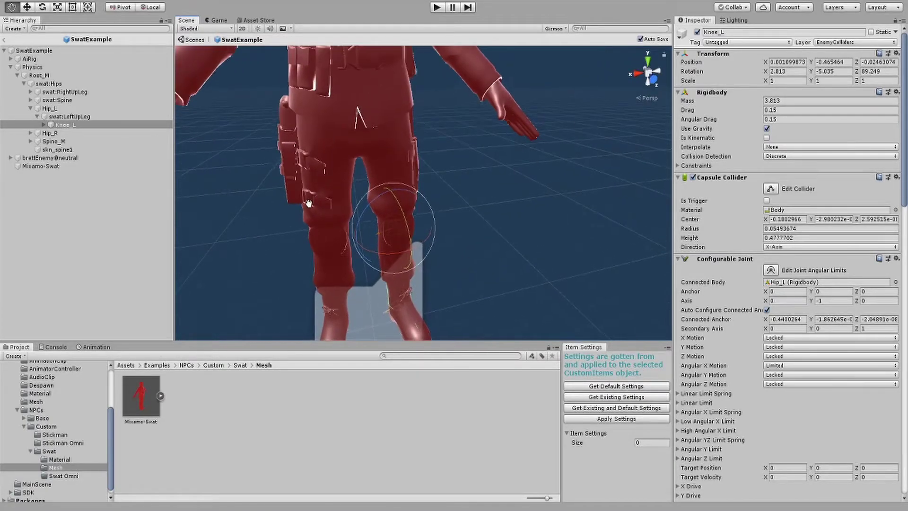
Nest the swat right leg bones into the Hip_R joint chain in the same alternating order as the left leg
{"action": "scroll", "coordinate": [350, 211], "scroll_direction": "down", "scroll_amount": 3}
{"action": "left_click", "coordinate": [30, 109]}
{"action": "left_click_drag", "start_coordinate": [67, 93], "coordinate": [50, 116]}
{"action": "left_click_drag", "start_coordinate": [59, 117], "coordinate": [68, 125]}
{"action": "left_click_drag", "start_coordinate": [71, 125], "coordinate": [78, 150]}
{"action": "left_click", "coordinate": [69, 134]}
{"action": "left_click", "coordinate": [73, 142], "text": "shift"}
{"action": "left_click_drag", "start_coordinate": [83, 141], "coordinate": [91, 166]}
{"action": "left_click", "coordinate": [30, 108]}
Rotate the Hip_R joint to test the right leg mesh, and undo the rotation
{"action": "left_click", "coordinate": [50, 108]}
{"action": "left_click_drag", "start_coordinate": [402, 203], "coordinate": [393, 152]}
{"action": "key", "text": "ctrl+z"}
Parent swat:Spine under Spine_M and move Chest_M into swat:Spine2
{"action": "left_click_drag", "start_coordinate": [57, 92], "coordinate": [76, 133]}
{"action": "left_click", "coordinate": [92, 158], "text": "shift"}
{"action": "left_click_drag", "start_coordinate": [92, 158], "coordinate": [92, 166]}
Nest the swat bones of both arms into the Shoulder_L and Shoulder_R joint chains under Chest_M
{"action": "left_click", "coordinate": [99, 200]}
{"action": "left_click_drag", "start_coordinate": [100, 199], "coordinate": [108, 183]}
{"action": "left_click", "coordinate": [97, 174], "text": "shift"}
{"action": "left_click", "coordinate": [116, 207], "text": "shift"}
{"action": "left_click_drag", "start_coordinate": [115, 207], "coordinate": [91, 158]}
{"action": "left_click", "coordinate": [63, 150]}
{"action": "mouse_move", "coordinate": [99, 183]}
{"action": "left_mouse_down"}
{"action": "mouse_move", "coordinate": [105, 199]}
{"action": "mouse_move", "coordinate": [106, 182]}
{"action": "left_mouse_up"}
{"action": "left_click_drag", "start_coordinate": [130, 232], "coordinate": [118, 199]}
{"action": "left_click", "coordinate": [63, 158]}
Test the swat:Neck bone with a rotation, undo it, and parent swat:Neck under Head_M
{"action": "left_click", "coordinate": [89, 199]}
{"action": "middle_click_drag", "start_coordinate": [572, 151], "coordinate": [527, 145]}
{"action": "scroll", "coordinate": [527, 146], "scroll_direction": "up", "scroll_amount": 5}
{"action": "left_click_drag", "start_coordinate": [412, 164], "coordinate": [365, 75]}
{"action": "key", "text": "ctrl+z"}
{"action": "left_click_drag", "start_coordinate": [89, 200], "coordinate": [86, 166]}
Rotate the Head_M joint to test how the head mesh follows it, and undo the rotation
{"action": "left_click", "coordinate": [86, 166]}
{"action": "left_click_drag", "start_coordinate": [413, 142], "coordinate": [416, 180]}
{"action": "key", "text": "ctrl+z"}
Test the jaw bone inside the swat:Neck chain with a rotation, undo it, and move the bone into Jaw_M
{"action": "left_click", "coordinate": [104, 215]}
{"action": "left_click", "coordinate": [114, 240]}
{"action": "right_click_drag", "start_coordinate": [302, 180], "coordinate": [336, 163]}
{"action": "left_click_drag", "start_coordinate": [364, 156], "coordinate": [361, 185]}
{"action": "key", "text": "ctrl+z"}
{"action": "left_click_drag", "start_coordinate": [114, 240], "coordinate": [91, 174]}
{"action": "left_click", "coordinate": [70, 174]}
{"action": "left_click", "coordinate": [70, 207]}
Rotate the Jaw_M joint to test the jaw's movement, and undo the rotation
{"action": "left_click", "coordinate": [91, 174]}
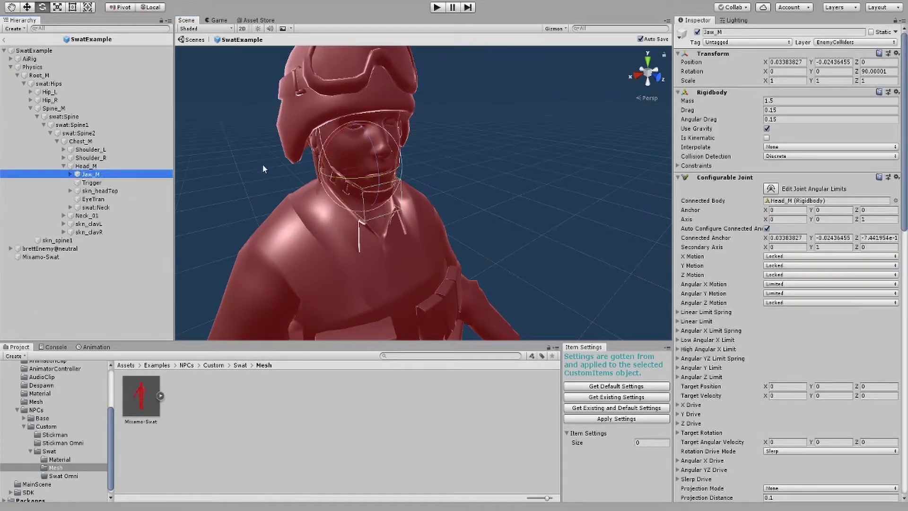
{"action": "left_click_drag", "start_coordinate": [371, 146], "coordinate": [372, 157]}
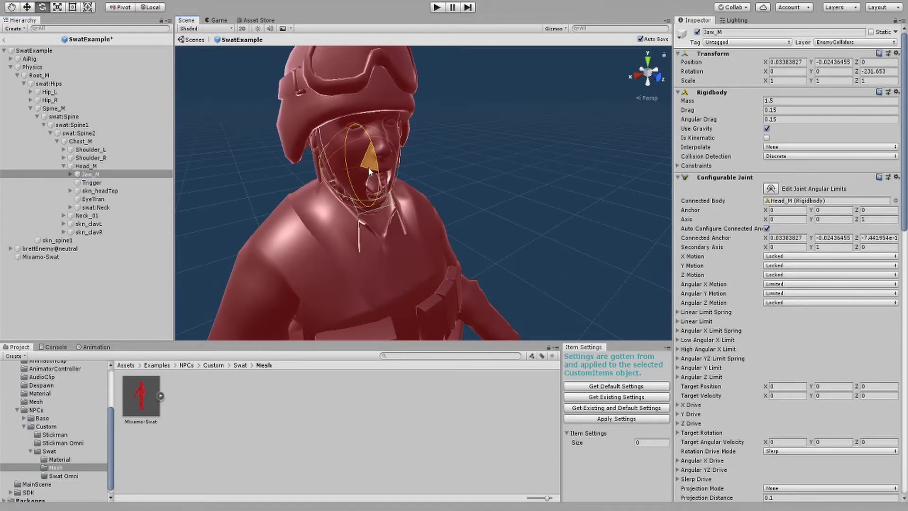
{"action": "key", "text": "ctrl+z"}
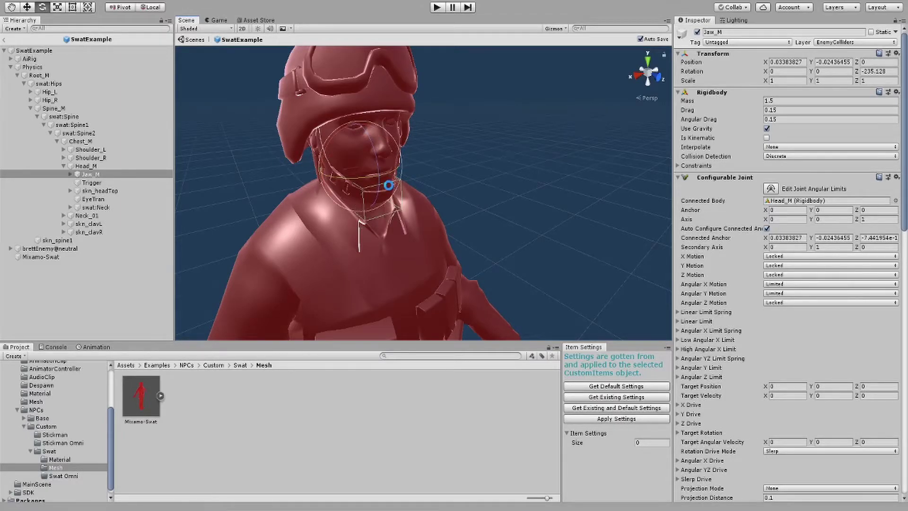
Set Angular X Motion and Angular Y Motion of Jaw_M's Configurable Joint to Locked
{"action": "left_click", "coordinate": [773, 285]}
{"action": "left_click", "coordinate": [794, 298]}
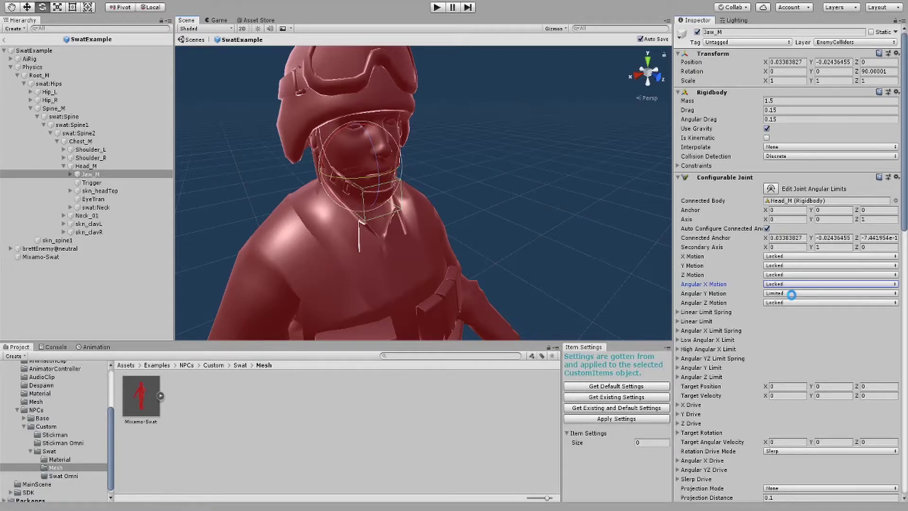
{"action": "left_click", "coordinate": [795, 304]}
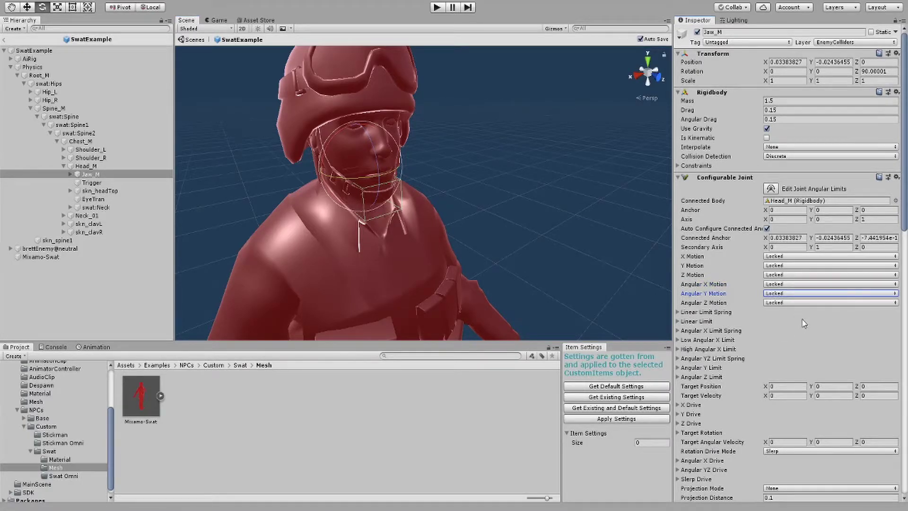
{"action": "left_click", "coordinate": [803, 324]}
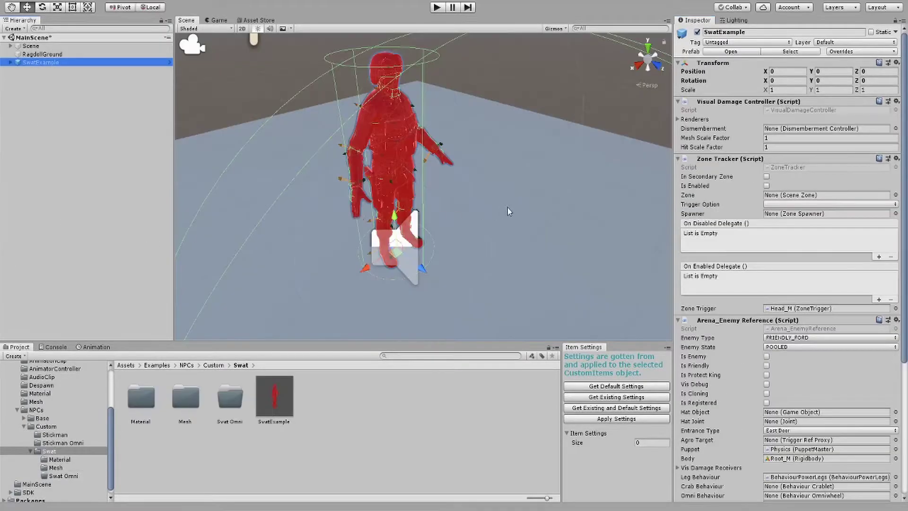
Run MainScene in play mode and examine the SwatExample ragdoll in the Scene view
{"action": "scroll", "coordinate": [443, 158], "scroll_direction": "up", "scroll_amount": 5}
{"action": "scroll", "coordinate": [443, 159], "scroll_direction": "down", "scroll_amount": 5}
{"action": "left_click_drag", "start_coordinate": [443, 158], "coordinate": [440, 54], "text": "alt"}
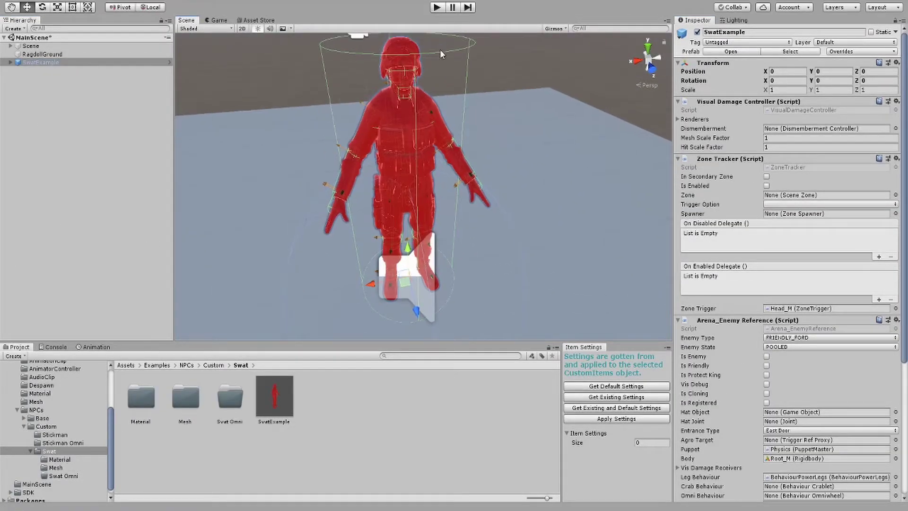
{"action": "left_click", "coordinate": [439, 6]}
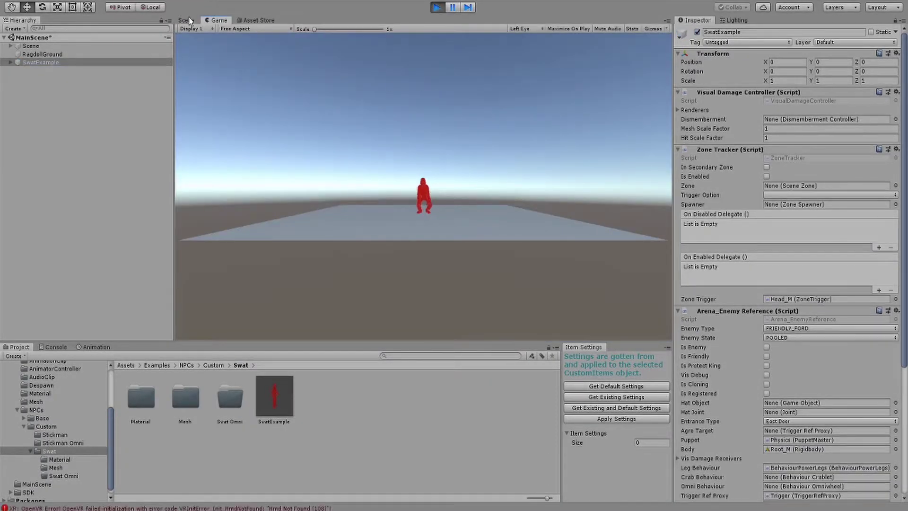
{"action": "left_click", "coordinate": [188, 19]}
{"action": "left_click_drag", "start_coordinate": [338, 170], "coordinate": [404, 258], "text": "alt"}
{"action": "middle_click_drag", "start_coordinate": [403, 258], "coordinate": [466, 152]}
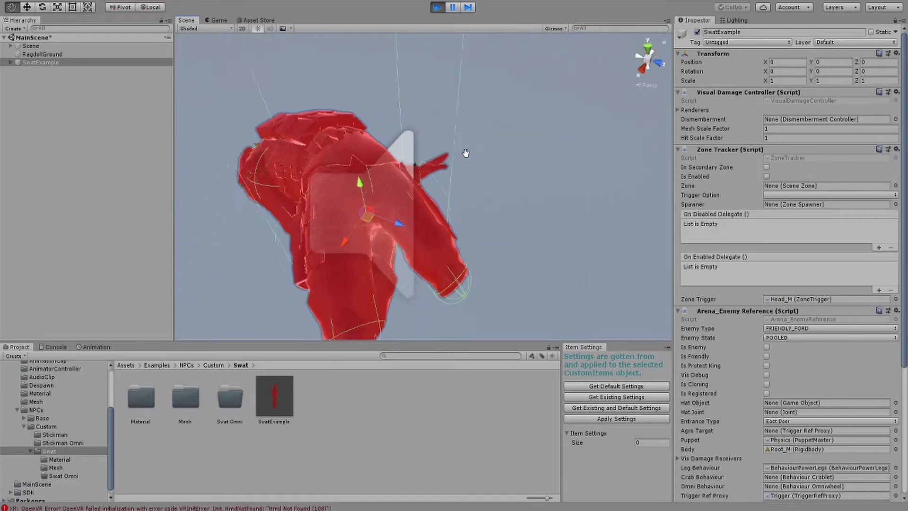
{"action": "left_click_drag", "start_coordinate": [466, 152], "coordinate": [456, 166], "text": "alt"}
{"action": "scroll", "coordinate": [411, 165], "scroll_direction": "down", "scroll_amount": 3}
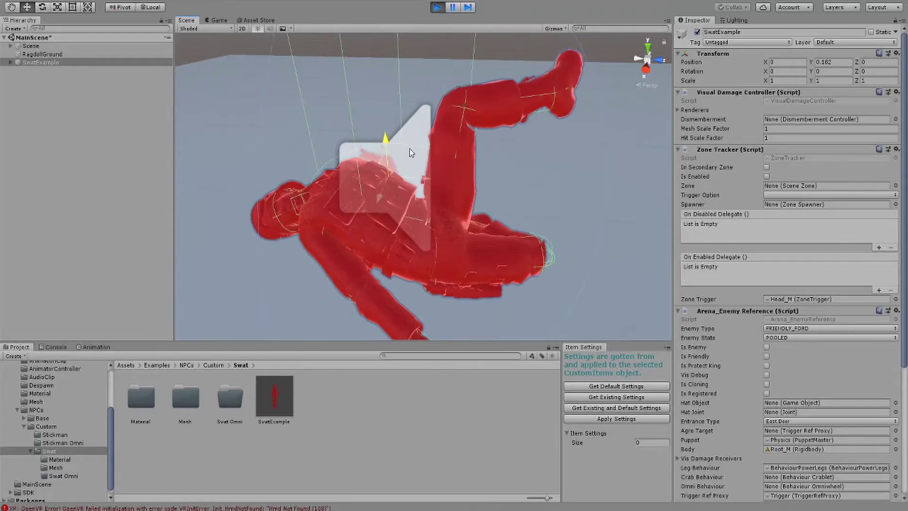
Move the running SwatExample vertically to check that its mesh follows the physics, and stop play mode
{"action": "left_click_drag", "start_coordinate": [409, 145], "coordinate": [408, 234]}
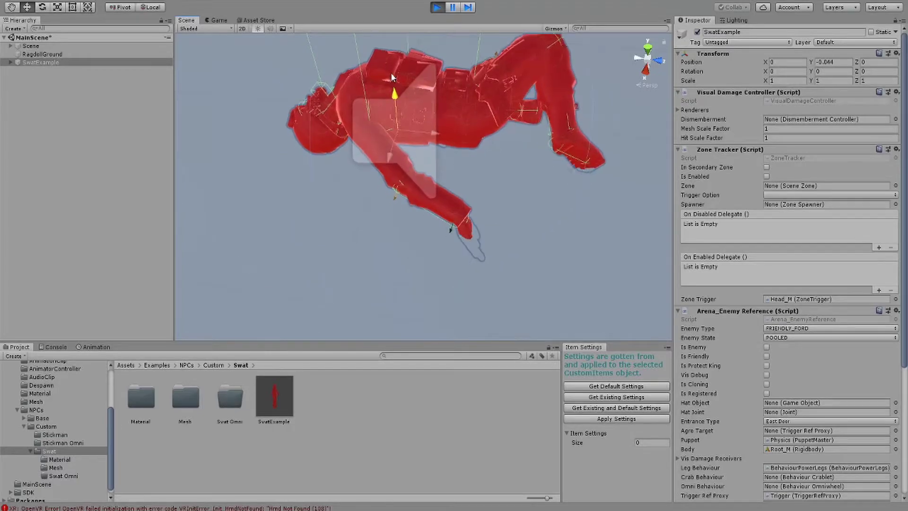
{"action": "right_click_drag", "start_coordinate": [540, 155], "coordinate": [375, 88]}
{"action": "left_click", "coordinate": [438, 7]}
{"action": "left_click_drag", "start_coordinate": [375, 88], "coordinate": [421, 157], "text": "alt"}
{"action": "scroll", "coordinate": [449, 176], "scroll_direction": "down", "scroll_amount": 2}
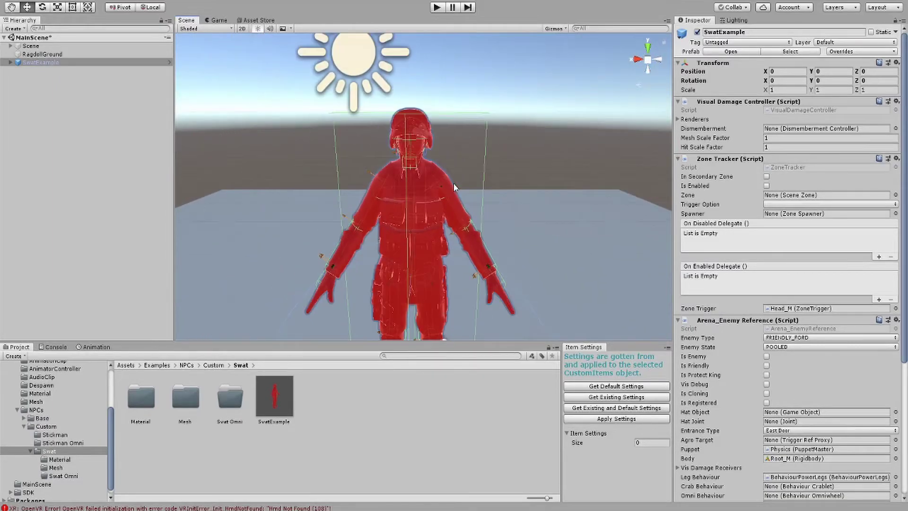
Create a CustomItems object and place the SwatExample prefab inside it
{"action": "left_click", "coordinate": [168, 16]}
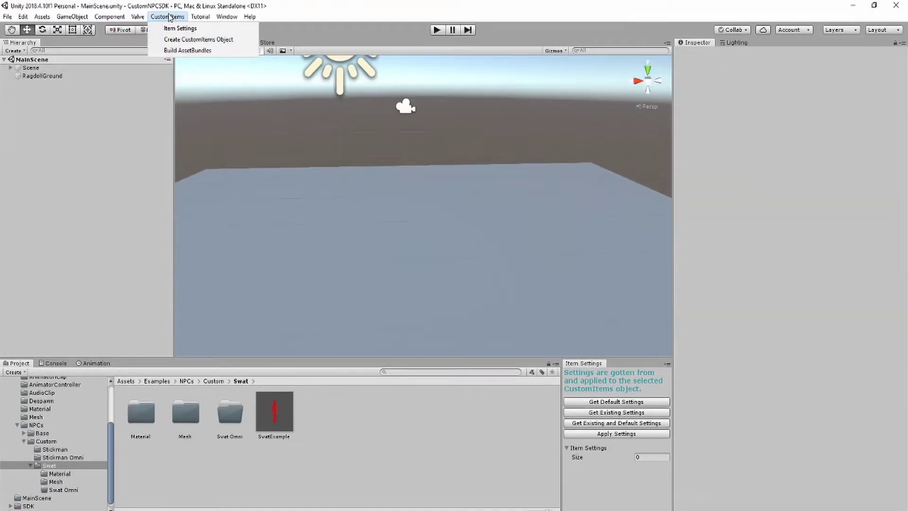
{"action": "left_click", "coordinate": [188, 40]}
{"action": "left_click_drag", "start_coordinate": [272, 410], "coordinate": [58, 87]}
{"action": "left_click_drag", "start_coordinate": [274, 165], "coordinate": [318, 189], "text": "alt"}
Apply item settings to CustomItems with size 1, hierarchy name SwatExample, category NPCS and pool amount 20
{"action": "left_click", "coordinate": [42, 85]}
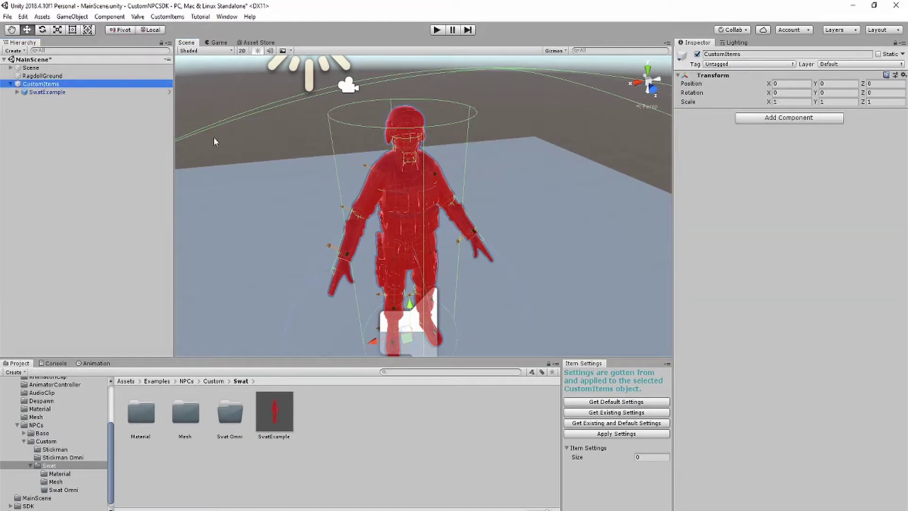
{"action": "left_click", "coordinate": [634, 457]}
{"action": "type", "text": "1"}
{"action": "key", "text": "Return"}
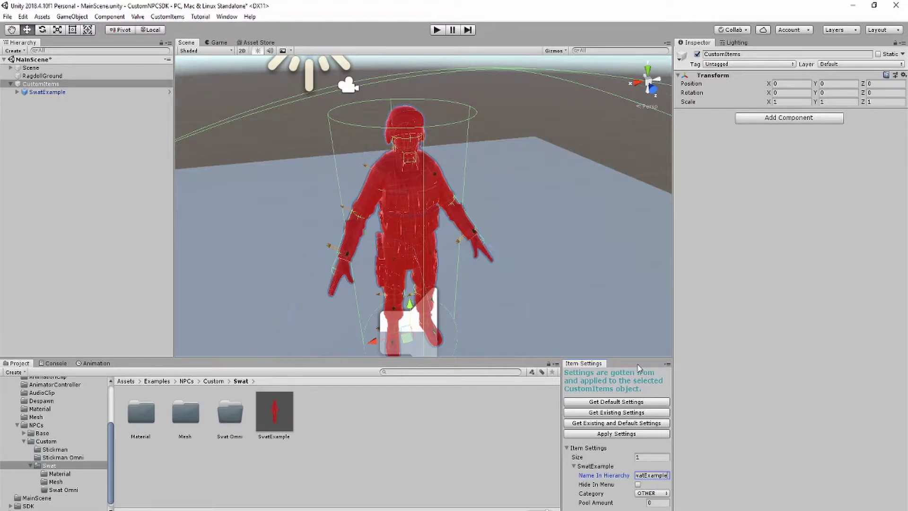
{"action": "left_click", "coordinate": [652, 494]}
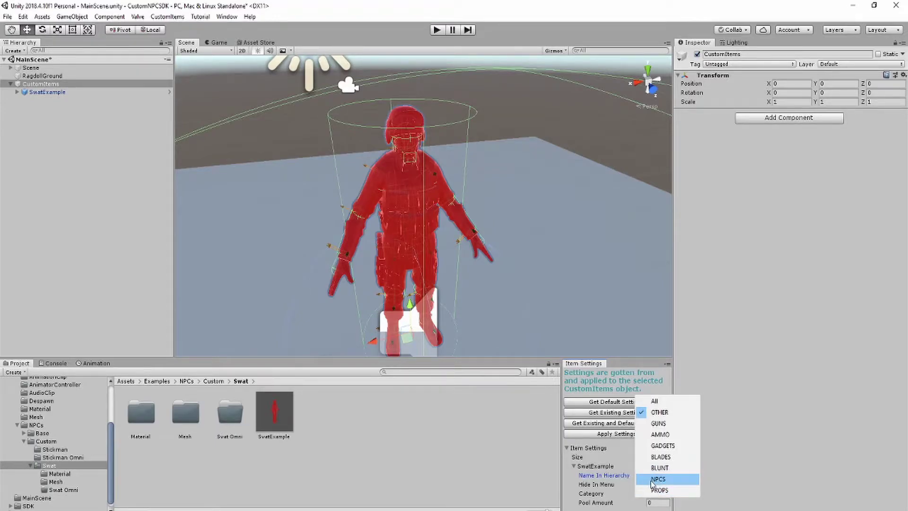
{"action": "left_click", "coordinate": [651, 479]}
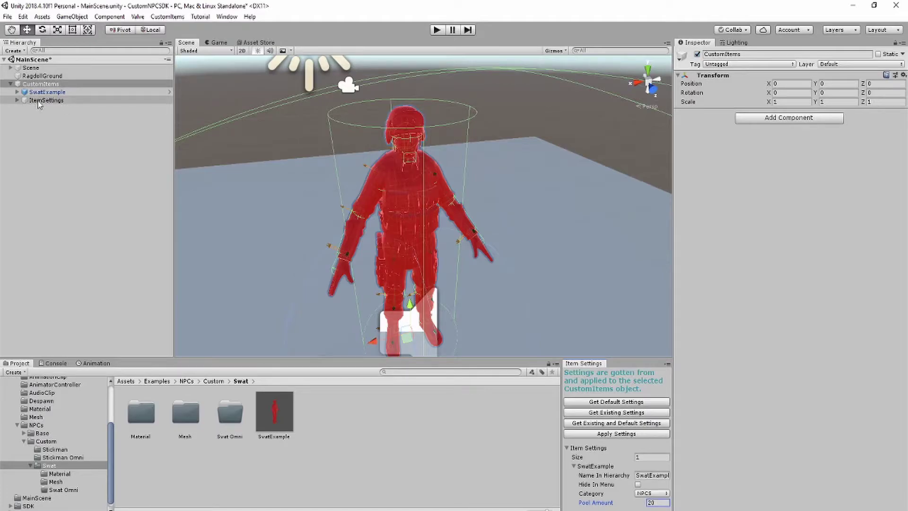
Save CustomItems as a prefab in the Swat folder and delete it from the scene
{"action": "left_click", "coordinate": [12, 84]}
{"action": "left_click_drag", "start_coordinate": [26, 89], "coordinate": [252, 263]}
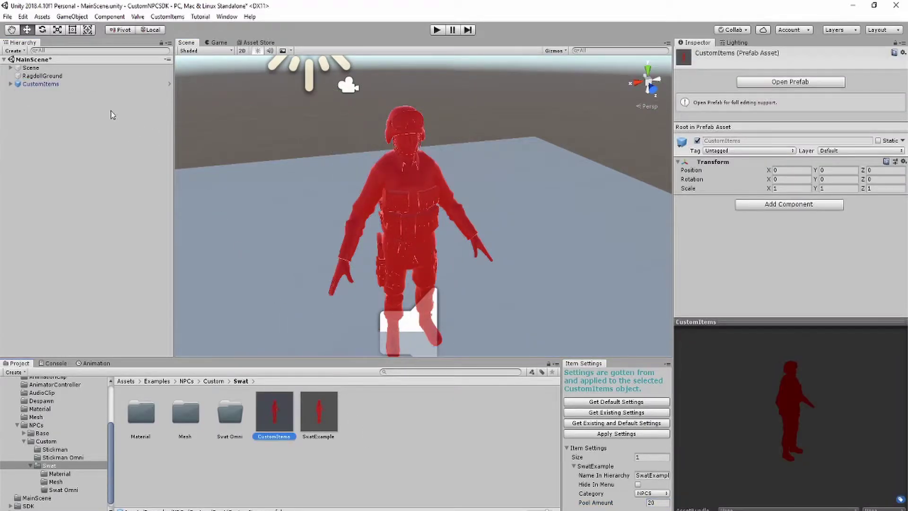
{"action": "right_click", "coordinate": [54, 86]}
{"action": "left_click", "coordinate": [80, 141]}
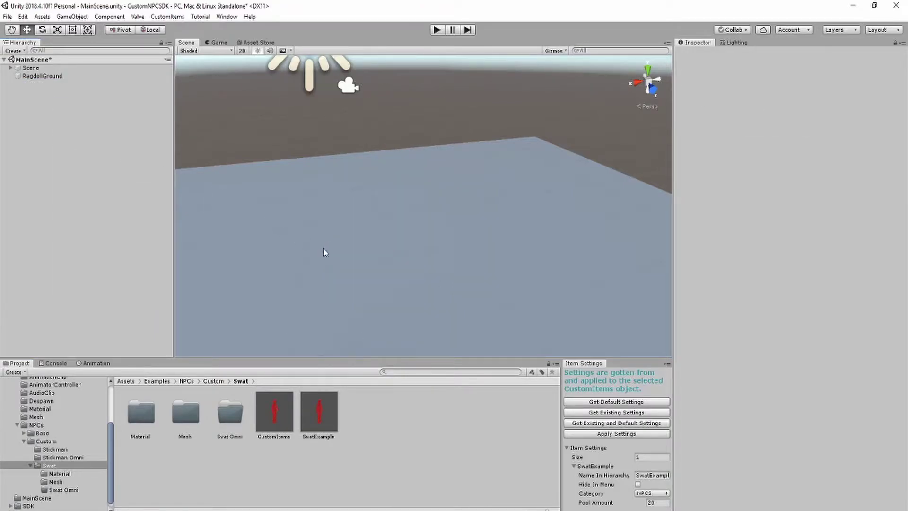
Assign the CustomItems prefab to a new AssetBundle named sdk_swatexample and choose its variant
{"action": "left_click", "coordinate": [283, 418]}
{"action": "left_click", "coordinate": [757, 509]}
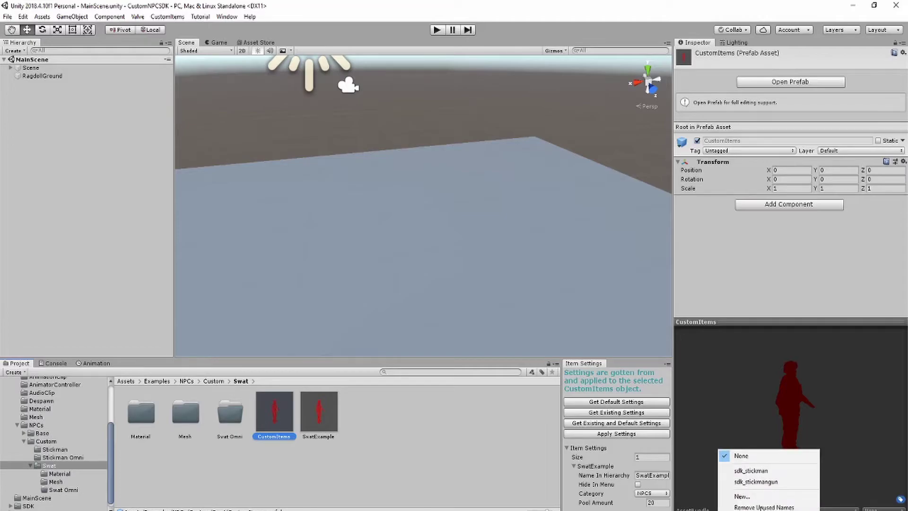
{"action": "left_click", "coordinate": [760, 497]}
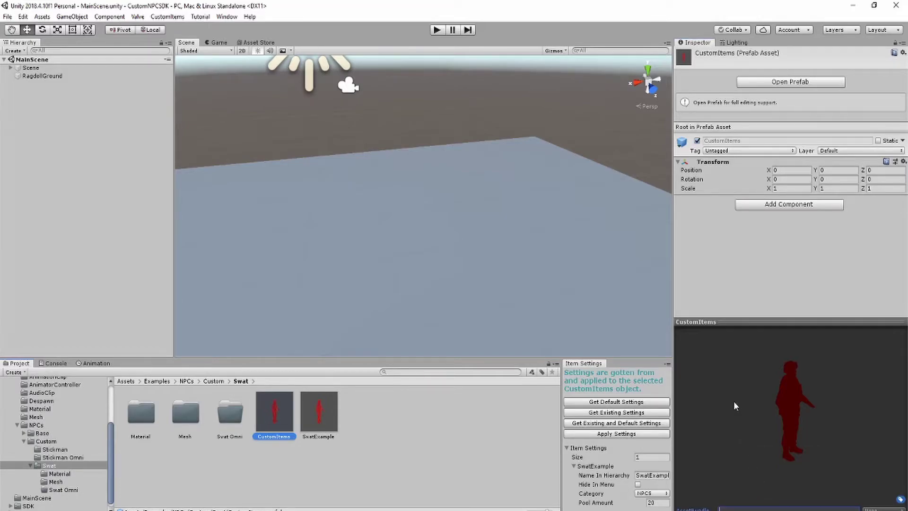
{"action": "type", "text": "sdk_swatexample"}
{"action": "key", "text": "Return"}
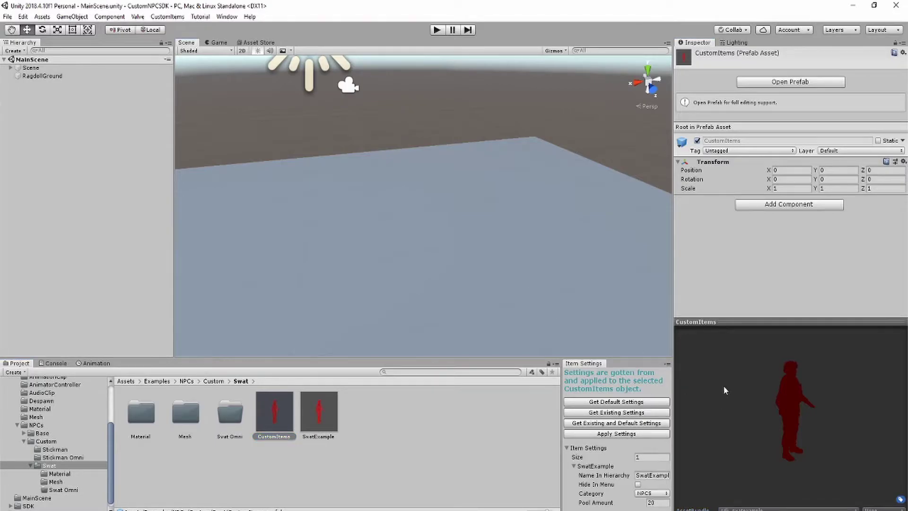
{"action": "left_click", "coordinate": [878, 509]}
{"action": "left_click", "coordinate": [875, 495]}
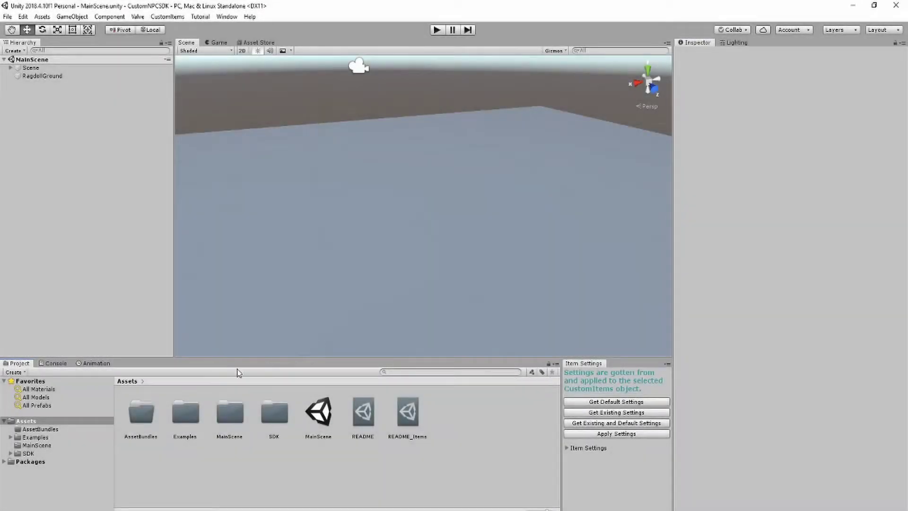
Add the OmniBase prefab from Examples/NPCs/Base/OmniLoco to the scene
{"action": "left_click", "coordinate": [30, 438]}
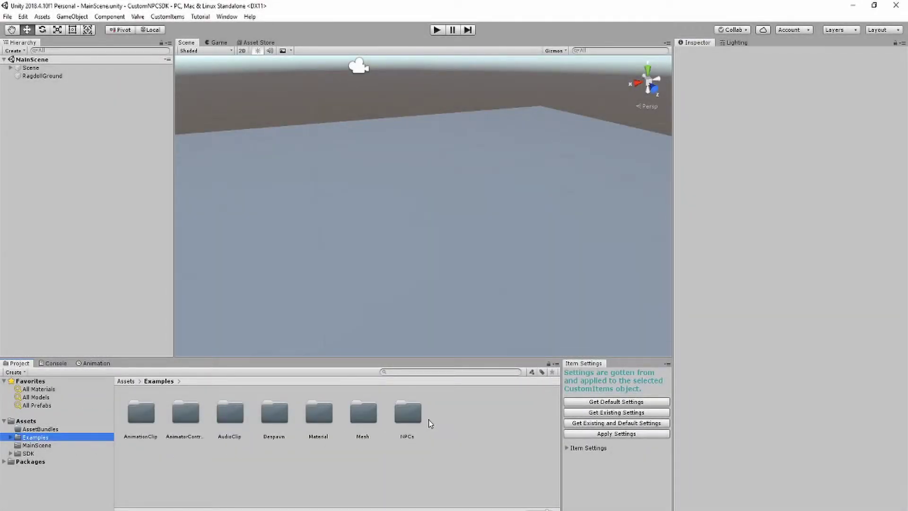
{"action": "double_click", "coordinate": [413, 420]}
{"action": "double_click", "coordinate": [141, 417]}
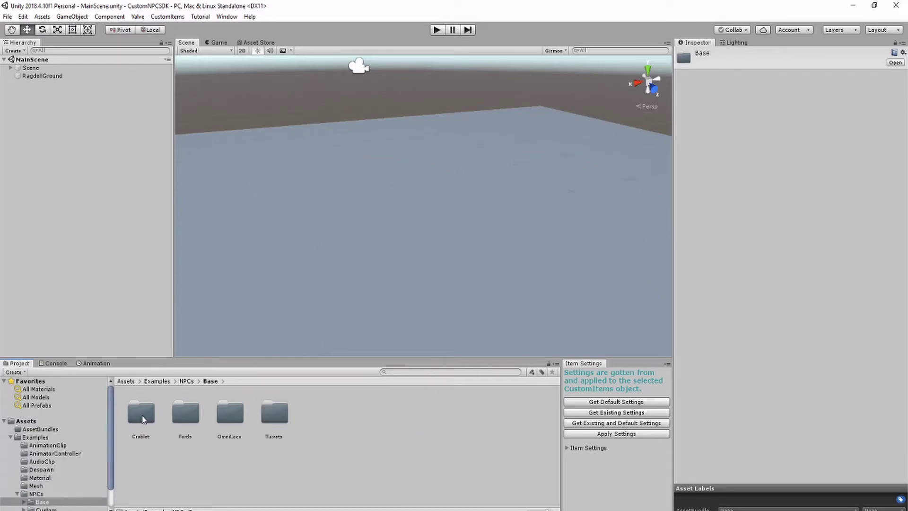
{"action": "double_click", "coordinate": [223, 415]}
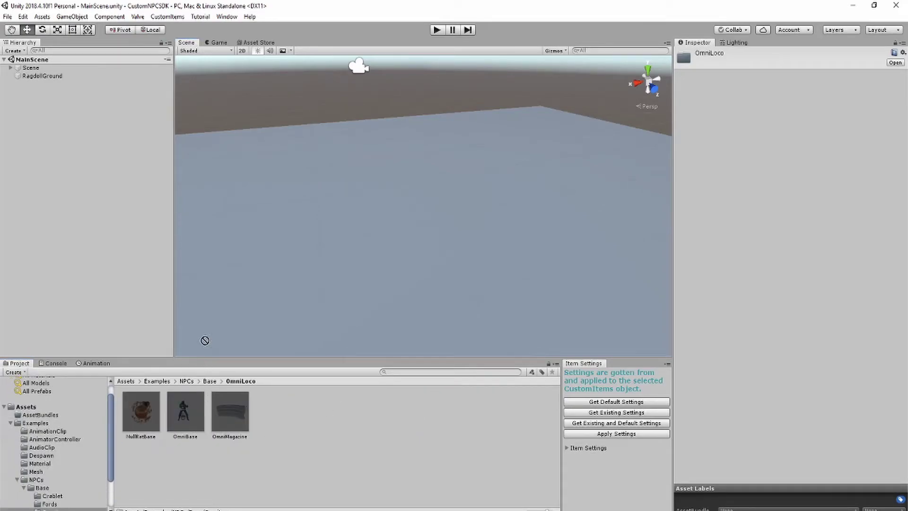
{"action": "left_click_drag", "start_coordinate": [104, 277], "coordinate": [105, 276]}
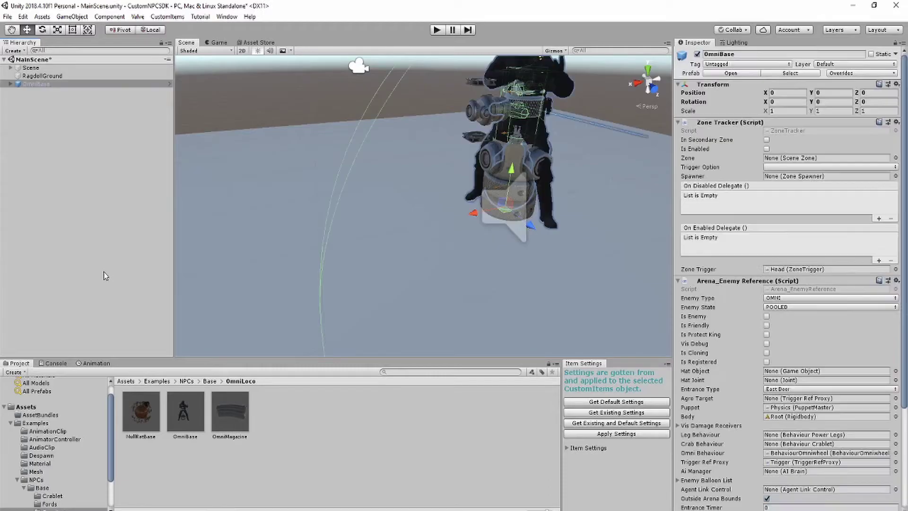
Unpack the OmniBase prefab instance and rename it SwatGun
{"action": "right_click_drag", "start_coordinate": [395, 231], "coordinate": [442, 249]}
{"action": "key", "text": "w"}
{"action": "key", "text": "s"}
{"action": "key", "text": "w"}
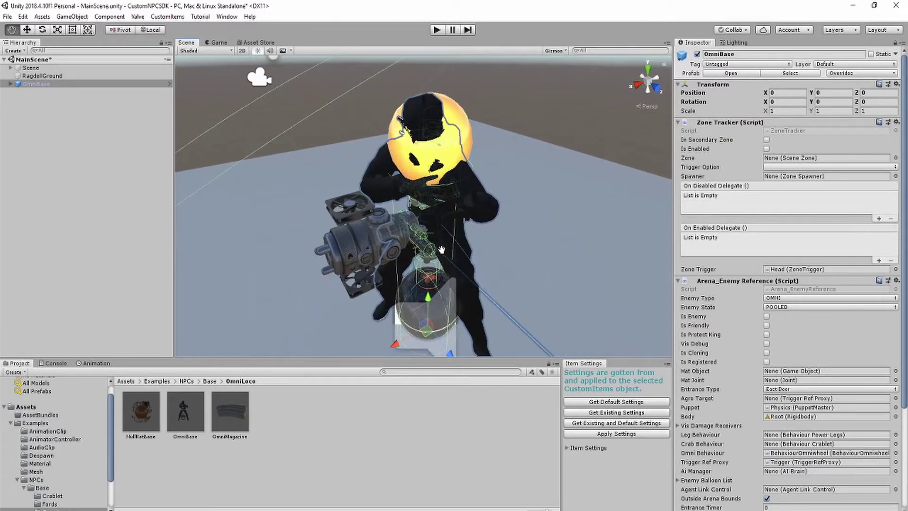
{"action": "right_click", "coordinate": [42, 85]}
{"action": "left_click", "coordinate": [84, 192]}
{"action": "right_click", "coordinate": [44, 84]}
{"action": "left_click", "coordinate": [81, 115]}
{"action": "type", "text": "S"}
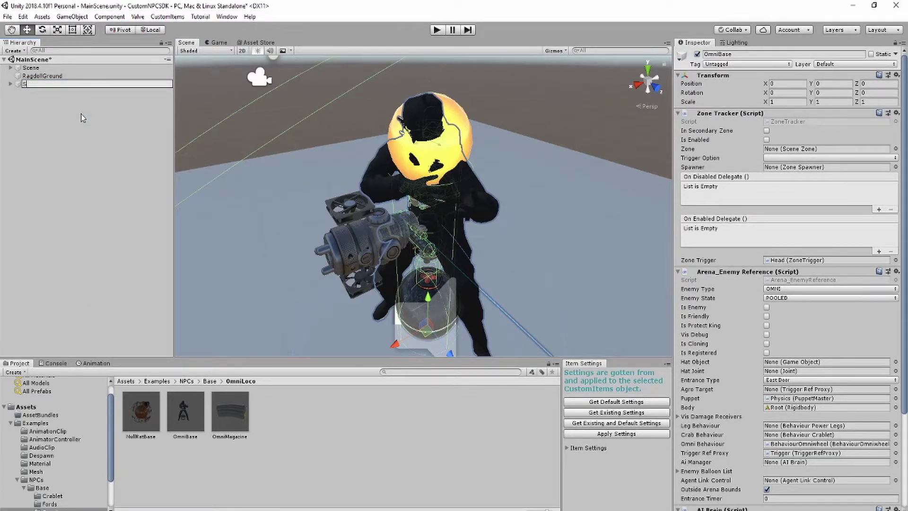
{"action": "type", "text": "watGun"}
{"action": "key", "text": "Return"}
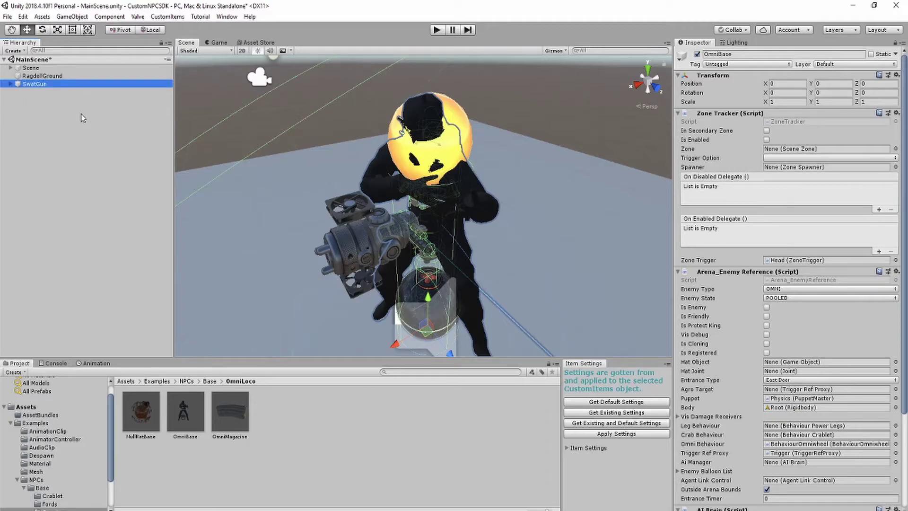
{"action": "scroll", "coordinate": [76, 468], "scroll_direction": "down", "scroll_amount": 3}
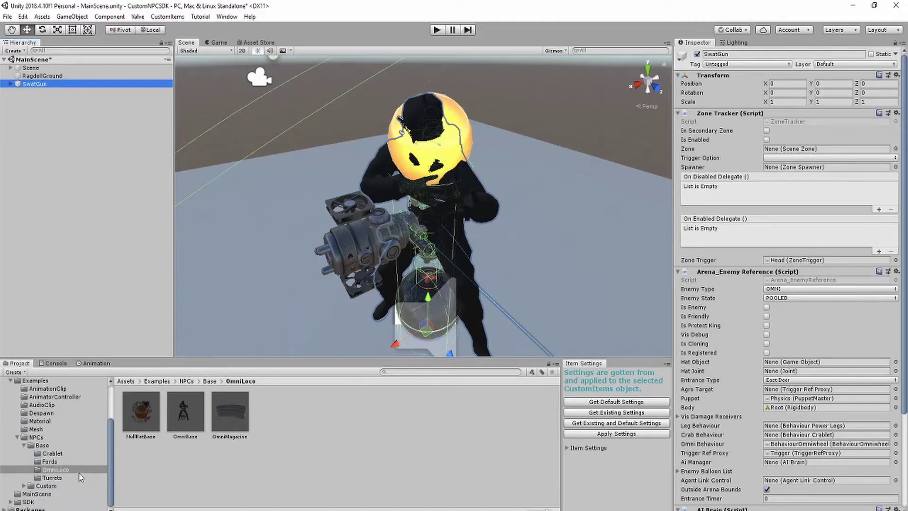
Save SwatGun as a prefab in the Swat Omni folder and delete it from the scene
{"action": "left_click", "coordinate": [53, 488]}
{"action": "double_click", "coordinate": [235, 421]}
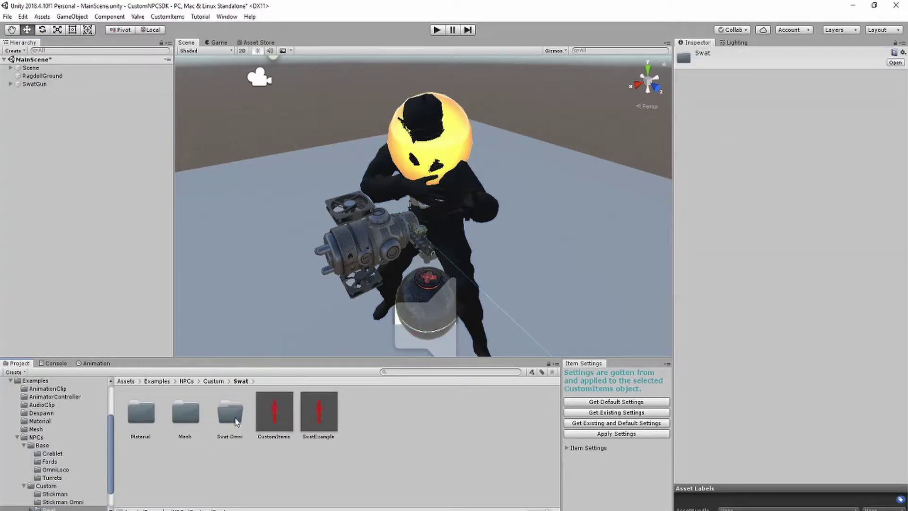
{"action": "double_click", "coordinate": [235, 416]}
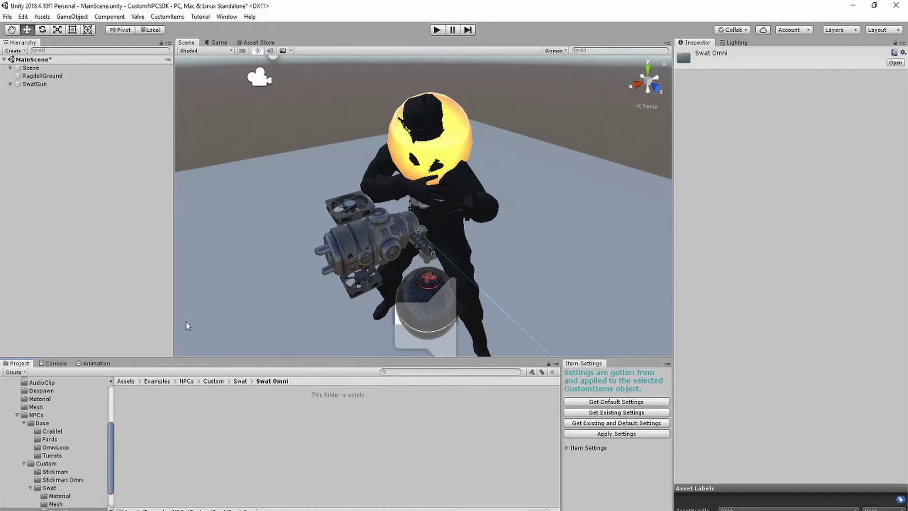
{"action": "left_click_drag", "start_coordinate": [34, 84], "coordinate": [257, 427]}
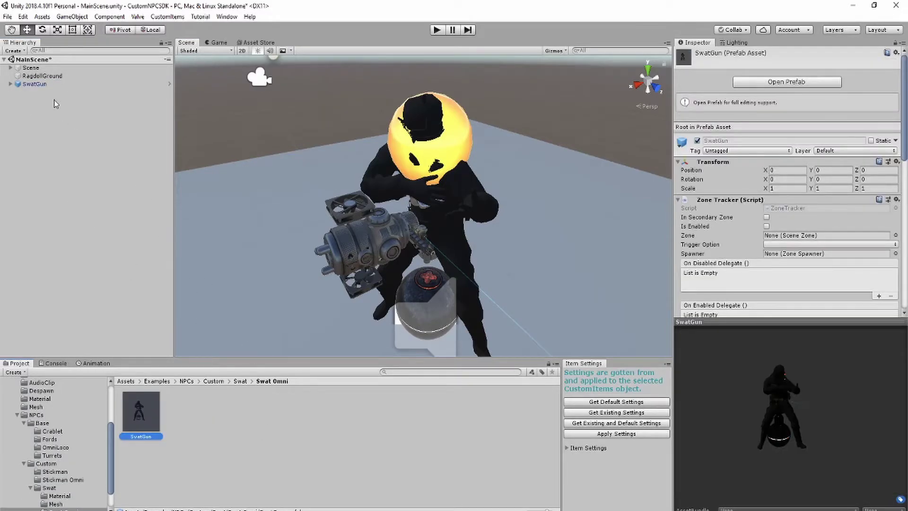
{"action": "right_click", "coordinate": [41, 84]}
{"action": "left_click", "coordinate": [56, 136]}
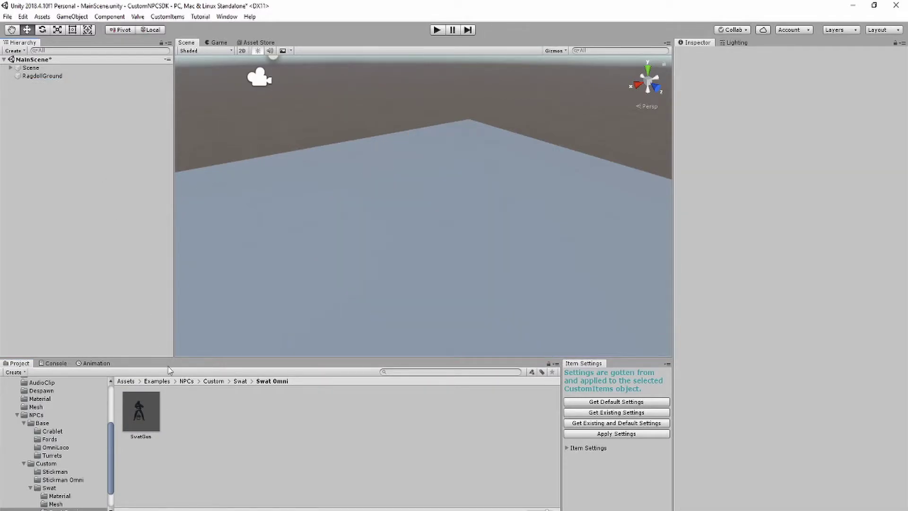
Open the SwatGun prefab from the Swat Omni folder for editing
{"action": "left_click", "coordinate": [56, 504]}
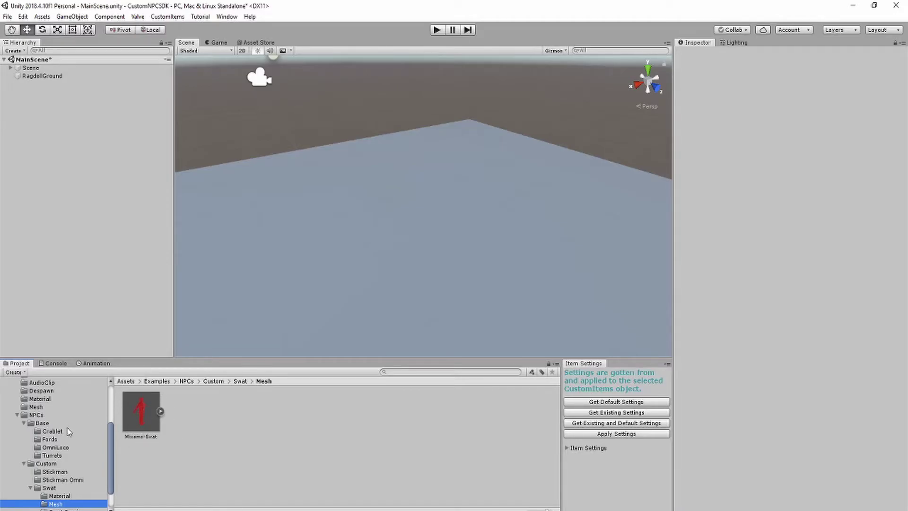
{"action": "scroll", "coordinate": [69, 431], "scroll_direction": "down", "scroll_amount": 3}
{"action": "left_click", "coordinate": [72, 485]}
{"action": "double_click", "coordinate": [137, 421]}
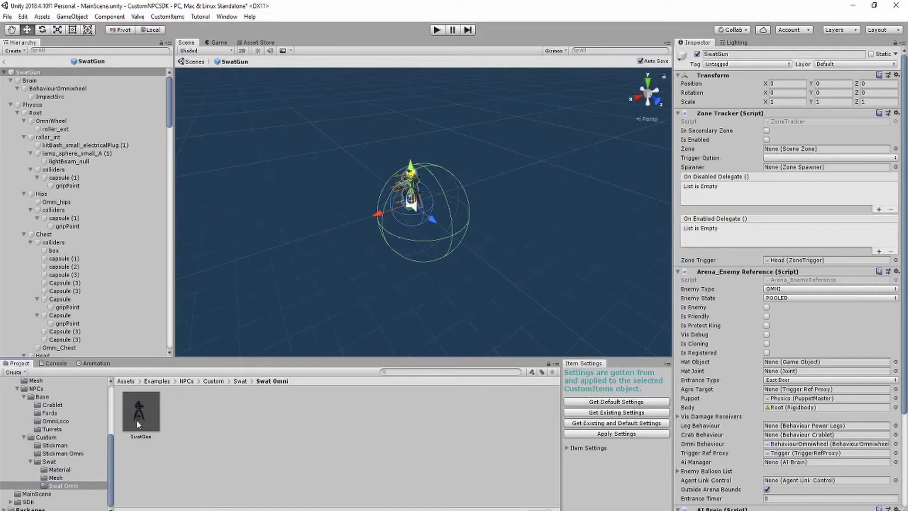
{"action": "scroll", "coordinate": [393, 276], "scroll_direction": "up", "scroll_amount": 5}
{"action": "scroll", "coordinate": [394, 278], "scroll_direction": "up", "scroll_amount": 10}
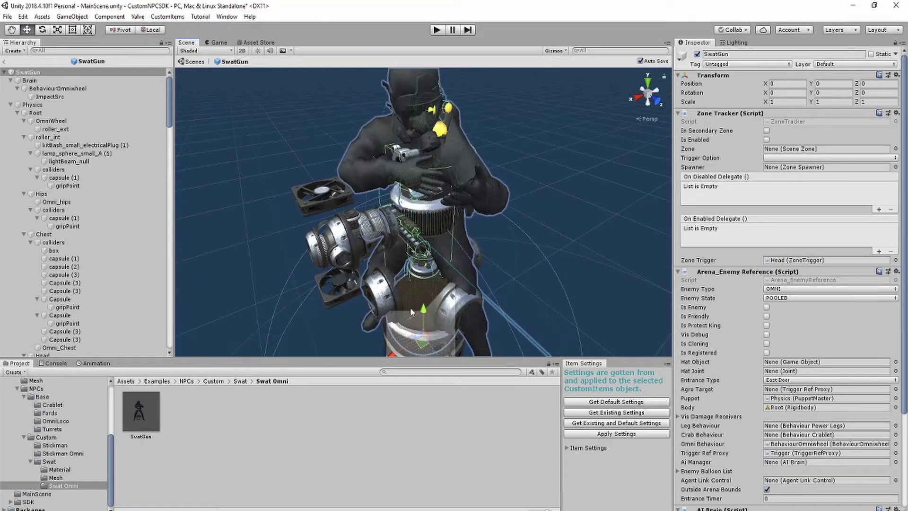
Add the Mixamo-Swat model from the Mesh folder to the SwatGun prefab as a child of its root
{"action": "scroll", "coordinate": [410, 307], "scroll_direction": "down", "scroll_amount": 5}
{"action": "left_click", "coordinate": [57, 479]}
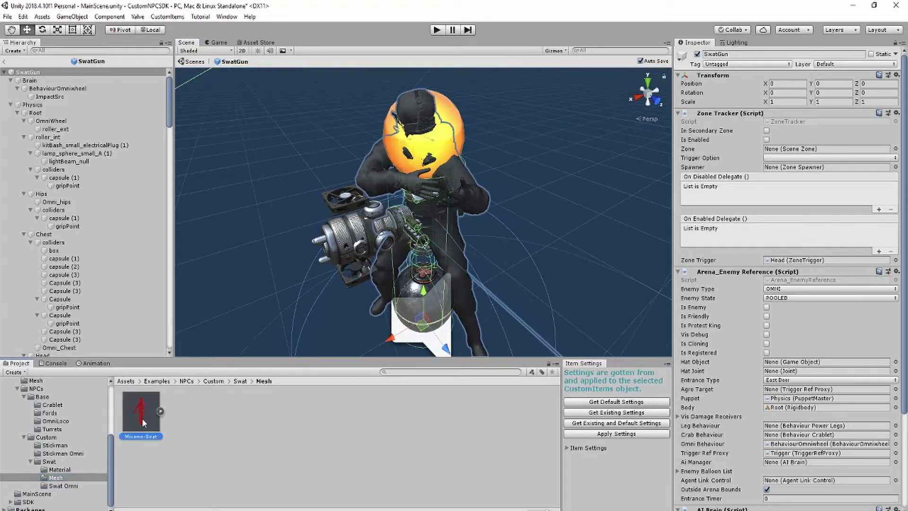
{"action": "left_click", "coordinate": [5, 73]}
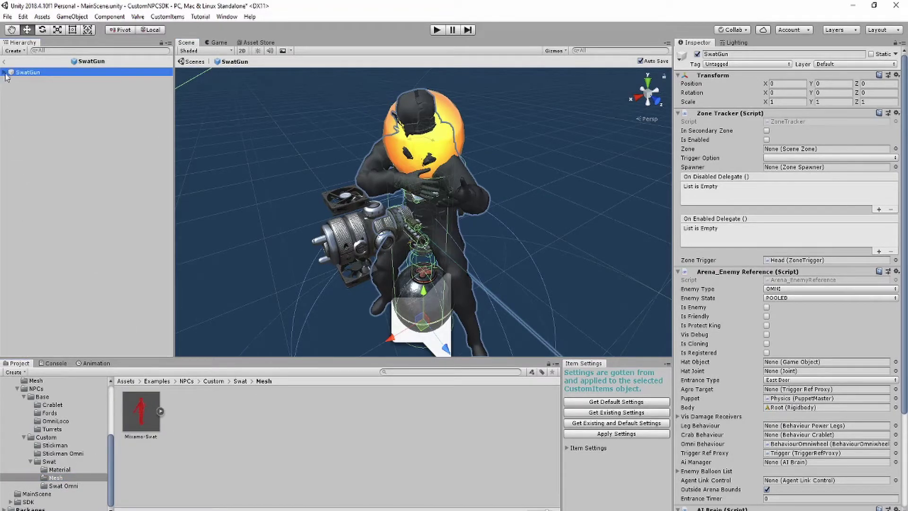
{"action": "left_click_drag", "start_coordinate": [137, 409], "coordinate": [134, 271]}
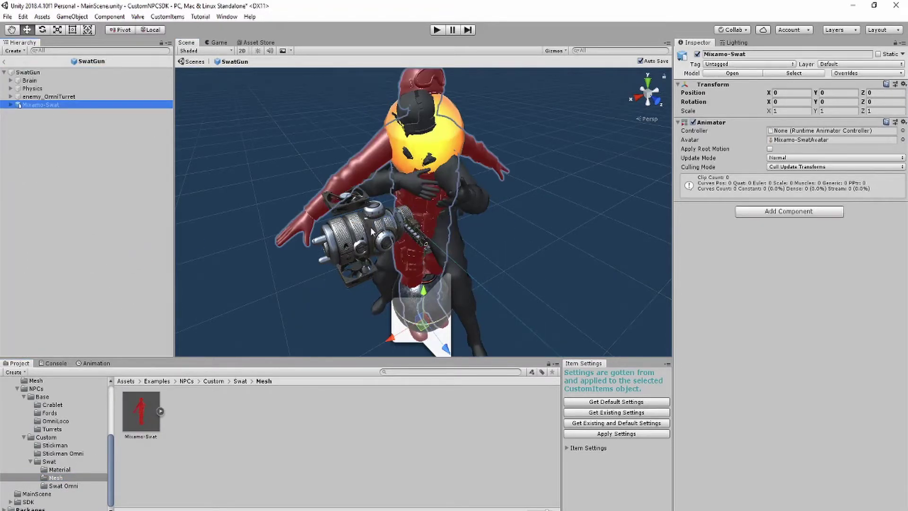
Remove the Animator component from Mixamo-Swat and rotate the model to 45 degrees on Y
{"action": "scroll", "coordinate": [424, 291], "scroll_direction": "up", "scroll_amount": 5}
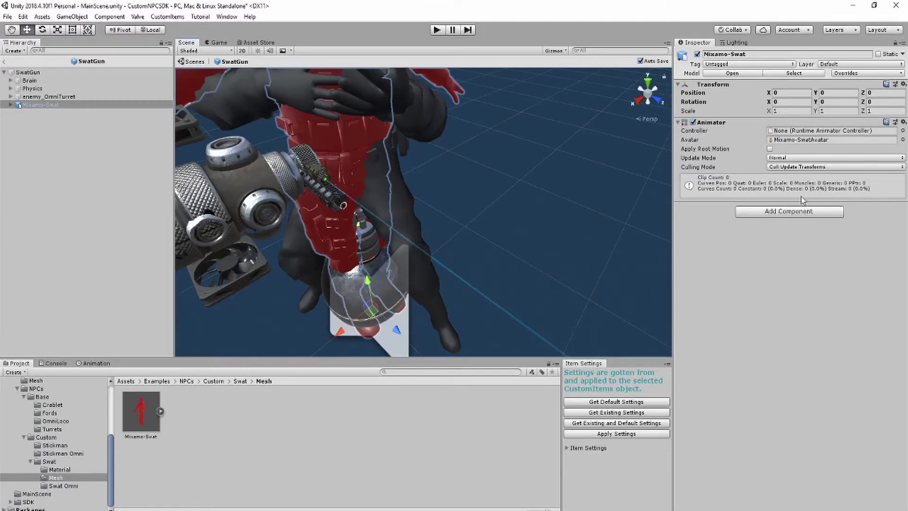
{"action": "left_click", "coordinate": [903, 122]}
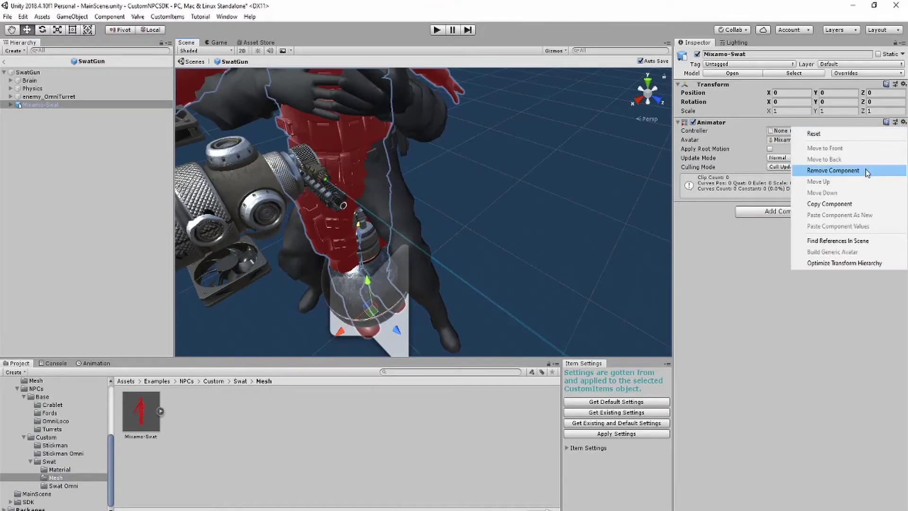
{"action": "left_click", "coordinate": [833, 171]}
{"action": "left_click_drag", "start_coordinate": [367, 257], "coordinate": [352, 301], "text": "alt"}
{"action": "key", "text": "e"}
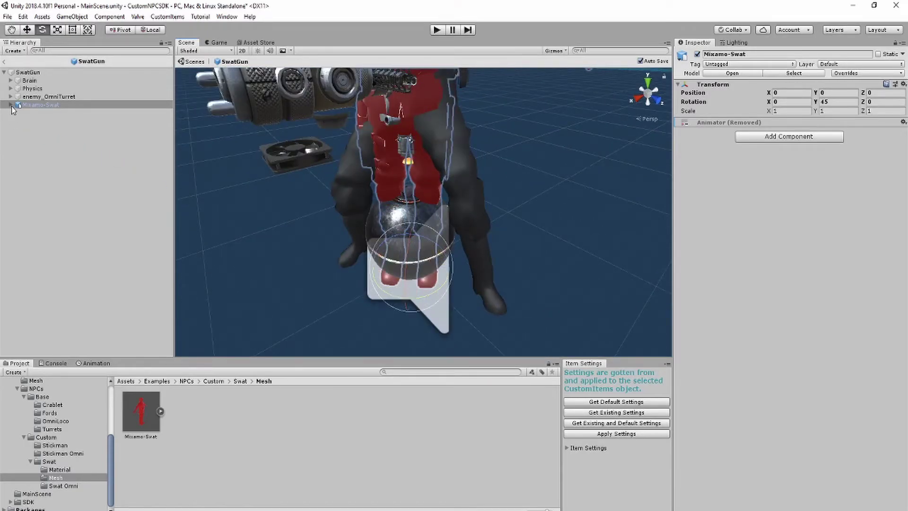
Unpack the Mixamo-Swat prefab instance and align its hips with the base character
{"action": "right_click", "coordinate": [13, 106]}
{"action": "left_click", "coordinate": [72, 196]}
{"action": "left_click", "coordinate": [11, 105]}
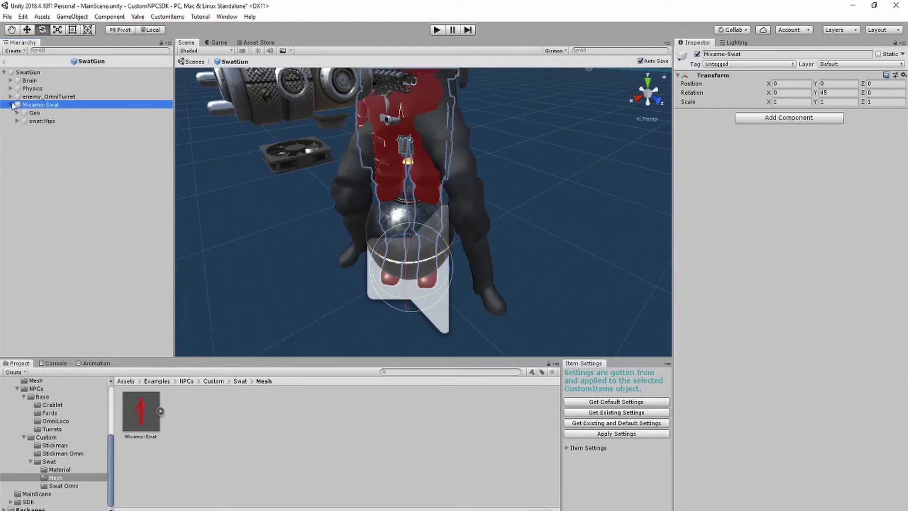
{"action": "left_click", "coordinate": [17, 121]}
{"action": "left_click", "coordinate": [33, 131]}
{"action": "scroll", "coordinate": [443, 185], "scroll_direction": "up", "scroll_amount": 5}
{"action": "middle_click_drag", "start_coordinate": [441, 199], "coordinate": [394, 129]}
{"action": "left_click_drag", "start_coordinate": [394, 130], "coordinate": [381, 103]}
{"action": "left_click_drag", "start_coordinate": [347, 154], "coordinate": [49, 105]}
Rotate the swat:LeftUpLeg bone and the lower leg below it to match the base character's left leg
{"action": "left_click", "coordinate": [51, 137]}
{"action": "left_click", "coordinate": [51, 129]}
{"action": "left_click_drag", "start_coordinate": [416, 110], "coordinate": [434, 130]}
{"action": "left_click", "coordinate": [24, 129]}
{"action": "left_click", "coordinate": [59, 137]}
{"action": "left_click_drag", "start_coordinate": [391, 171], "coordinate": [372, 180]}
{"action": "left_click_drag", "start_coordinate": [372, 180], "coordinate": [427, 167], "text": "alt"}
{"action": "left_click_drag", "start_coordinate": [427, 167], "coordinate": [166, 204], "text": "alt"}
{"action": "left_click", "coordinate": [55, 129]}
{"action": "left_click", "coordinate": [59, 137]}
{"action": "left_click_drag", "start_coordinate": [265, 180], "coordinate": [351, 185], "text": "alt"}
{"action": "left_click_drag", "start_coordinate": [368, 177], "coordinate": [520, 232]}
{"action": "left_click", "coordinate": [24, 129]}
Rotate swat:RightUpLeg and swat:RightLeg to match the base character's right leg
{"action": "left_click", "coordinate": [58, 137]}
{"action": "left_click_drag", "start_coordinate": [379, 112], "coordinate": [454, 137]}
{"action": "left_click", "coordinate": [24, 137]}
{"action": "left_click", "coordinate": [61, 146]}
{"action": "left_click_drag", "start_coordinate": [370, 204], "coordinate": [302, 189]}
{"action": "key", "text": "w"}
{"action": "key", "text": "e"}
{"action": "key", "text": "w"}
{"action": "middle_click_drag", "start_coordinate": [303, 189], "coordinate": [337, 259]}
Adjust the Swat spine bones to the base torso and scale Mixamo-Swat uniformly to about 1.017
{"action": "left_click", "coordinate": [24, 153]}
{"action": "left_click", "coordinate": [59, 162]}
{"action": "left_click_drag", "start_coordinate": [406, 166], "coordinate": [369, 156]}
{"action": "left_click", "coordinate": [331, 95]}
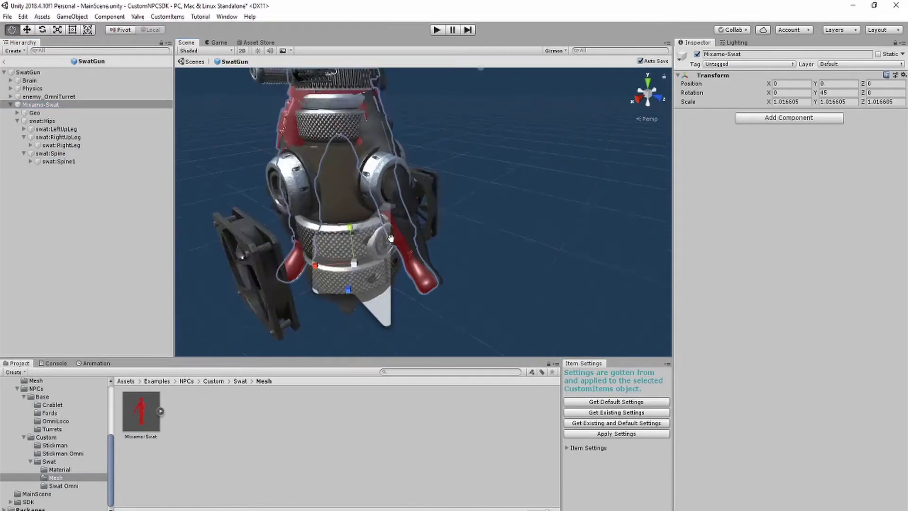
{"action": "left_click", "coordinate": [30, 162]}
{"action": "left_click", "coordinate": [65, 169]}
{"action": "left_click_drag", "start_coordinate": [359, 195], "coordinate": [408, 254]}
{"action": "left_click", "coordinate": [389, 251]}
Rotate the swat:LeftShoulder bone to match the base character's left shoulder
{"action": "left_click", "coordinate": [66, 169]}
{"action": "left_click", "coordinate": [37, 169]}
{"action": "left_click", "coordinate": [70, 186]}
{"action": "left_click", "coordinate": [79, 177]}
{"action": "left_click_drag", "start_coordinate": [454, 199], "coordinate": [407, 236], "text": "alt"}
{"action": "left_click_drag", "start_coordinate": [412, 175], "coordinate": [527, 230]}
Pose the Swat left forearm bone so it follows the base character's left arm
{"action": "left_click", "coordinate": [44, 178]}
{"action": "left_click", "coordinate": [50, 185]}
{"action": "left_click", "coordinate": [92, 194]}
{"action": "left_click_drag", "start_coordinate": [527, 229], "coordinate": [446, 228], "text": "alt"}
{"action": "key", "text": "r"}
{"action": "left_click_drag", "start_coordinate": [505, 205], "coordinate": [447, 217]}
{"action": "key", "text": "w"}
{"action": "key", "text": "e"}
{"action": "left_click_drag", "start_coordinate": [393, 192], "coordinate": [473, 209]}
{"action": "left_click", "coordinate": [44, 178]}
Rotate the swat:RightArm bone to match the base character's right upper arm
{"action": "left_click", "coordinate": [80, 177]}
{"action": "left_click", "coordinate": [82, 193]}
{"action": "left_click", "coordinate": [44, 194]}
{"action": "left_click", "coordinate": [116, 202]}
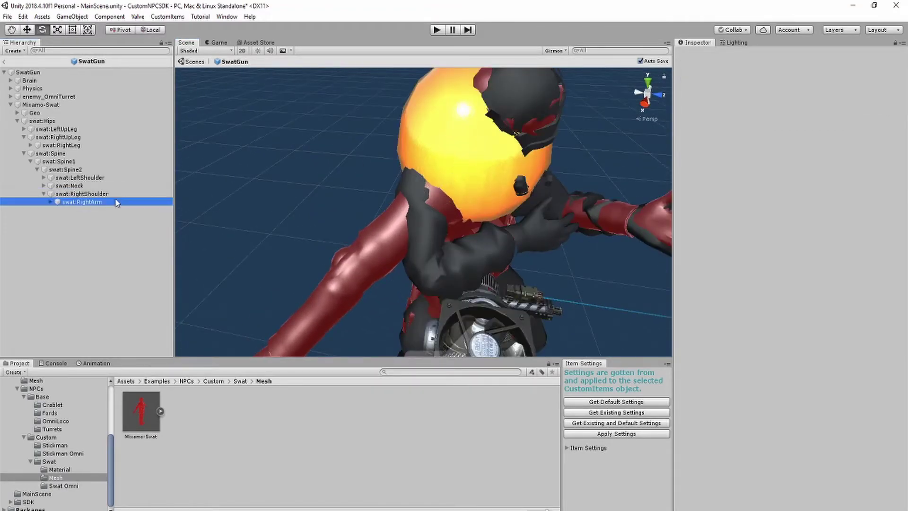
{"action": "left_click_drag", "start_coordinate": [416, 204], "coordinate": [464, 194], "text": "alt"}
{"action": "left_click", "coordinate": [50, 202]}
{"action": "left_click", "coordinate": [94, 210]}
{"action": "left_click_drag", "start_coordinate": [426, 227], "coordinate": [478, 194], "text": "alt"}
{"action": "left_click", "coordinate": [82, 202]}
{"action": "left_click_drag", "start_coordinate": [350, 146], "coordinate": [357, 153]}
Rotate the swat:RightForeArm bone to line up with the base character's right forearm
{"action": "left_click", "coordinate": [87, 194]}
{"action": "left_click", "coordinate": [96, 210]}
{"action": "left_click_drag", "start_coordinate": [284, 222], "coordinate": [290, 237]}
{"action": "left_click_drag", "start_coordinate": [426, 217], "coordinate": [379, 241], "text": "alt"}
{"action": "scroll", "coordinate": [379, 241], "scroll_direction": "down", "scroll_amount": 5}
{"action": "middle_click_drag", "start_coordinate": [374, 256], "coordinate": [367, 272]}
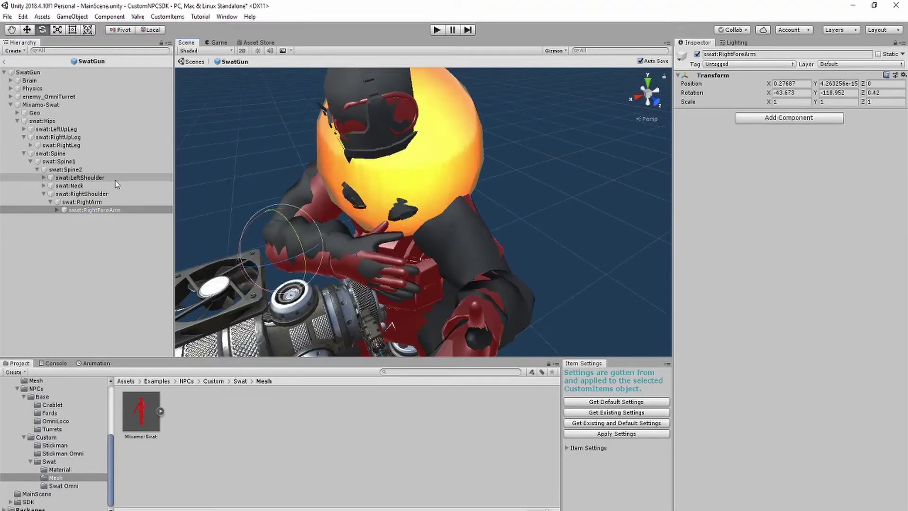
Set Cast Shadows on the BioWorker_LOD2 mesh to Shadows Only
{"action": "left_click", "coordinate": [461, 245]}
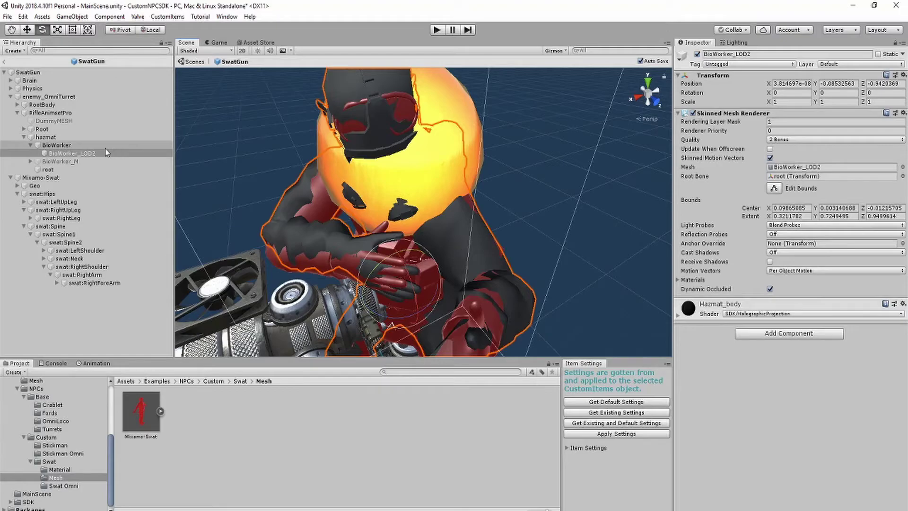
{"action": "left_click", "coordinate": [798, 253]}
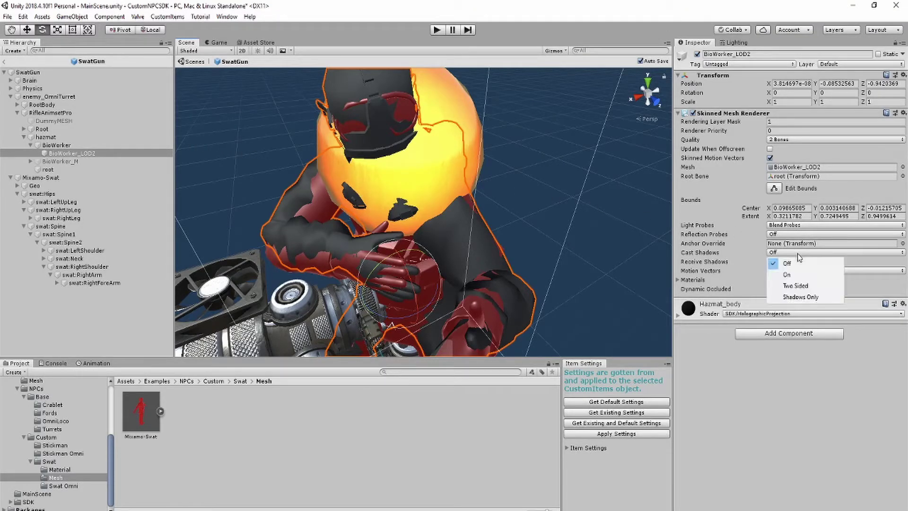
{"action": "left_click", "coordinate": [809, 299]}
{"action": "left_click", "coordinate": [618, 247]}
{"action": "right_click_drag", "start_coordinate": [618, 247], "coordinate": [563, 236]}
{"action": "middle_click_drag", "start_coordinate": [563, 237], "coordinate": [541, 219]}
{"action": "scroll", "coordinate": [554, 241], "scroll_direction": "down", "scroll_amount": 4}
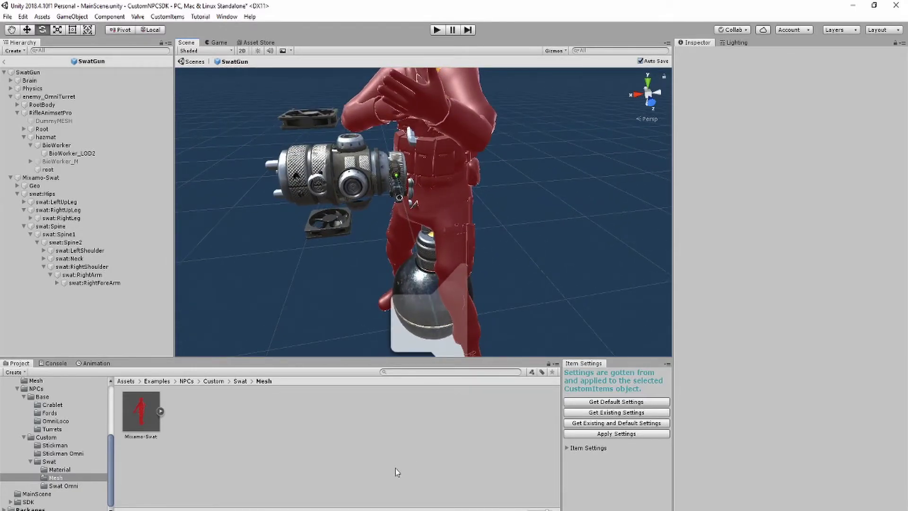
Parent swat:Hips under the base character's Hips bone and move Geo into RifleAnimsetPro
{"action": "left_click_drag", "start_coordinate": [48, 193], "coordinate": [52, 138]}
{"action": "left_click", "coordinate": [37, 177]}
{"action": "left_click", "coordinate": [35, 202]}
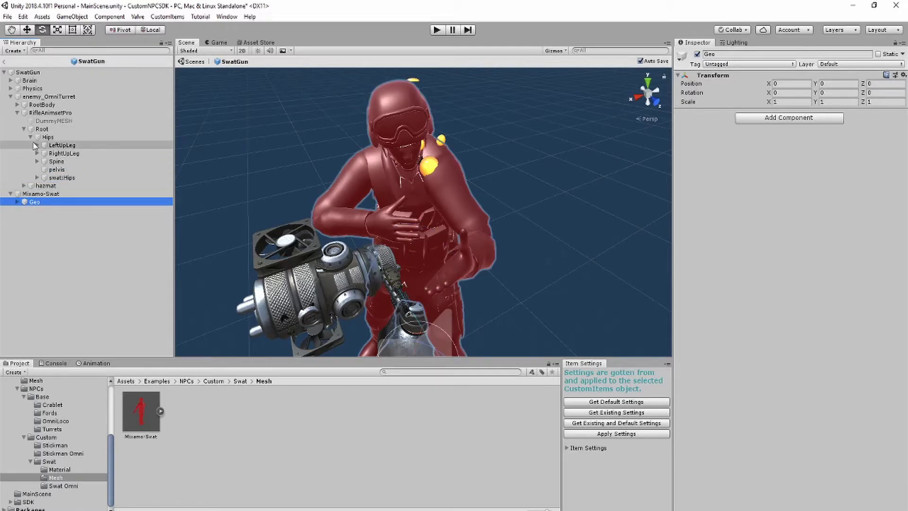
{"action": "left_click", "coordinate": [24, 129]}
{"action": "left_click_drag", "start_coordinate": [32, 150], "coordinate": [44, 112]}
Delete the emptied Mixamo-Swat object from the SwatGun prefab
{"action": "left_click", "coordinate": [29, 153]}
{"action": "right_click", "coordinate": [25, 154]}
{"action": "left_click", "coordinate": [71, 211]}
Parent swat:LeftUpLeg, swat:LeftLeg and swat:LeftFoot under the matching LeftUpLeg, LeftLeg and LeftFoot bones
{"action": "left_click", "coordinate": [24, 129]}
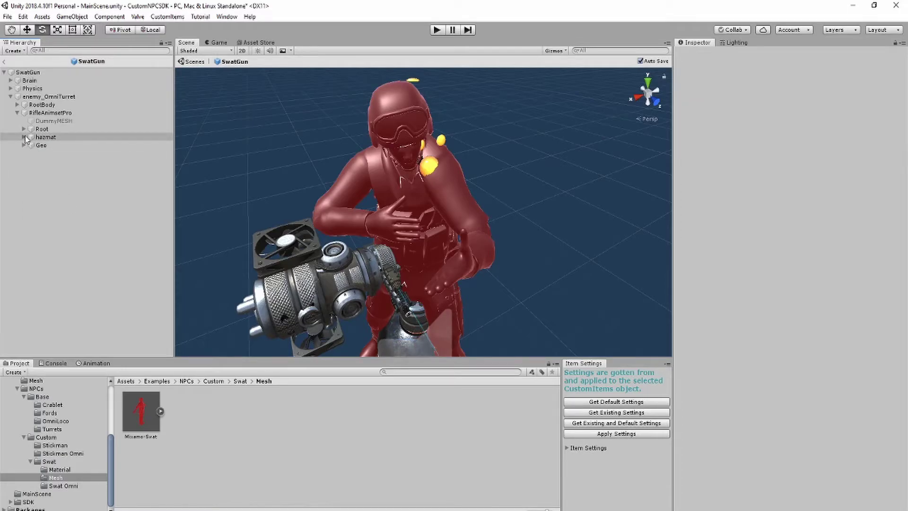
{"action": "left_click", "coordinate": [43, 178]}
{"action": "left_click", "coordinate": [38, 178]}
{"action": "left_click", "coordinate": [43, 202]}
{"action": "left_click", "coordinate": [72, 185]}
{"action": "left_click_drag", "start_coordinate": [72, 185], "coordinate": [64, 148]}
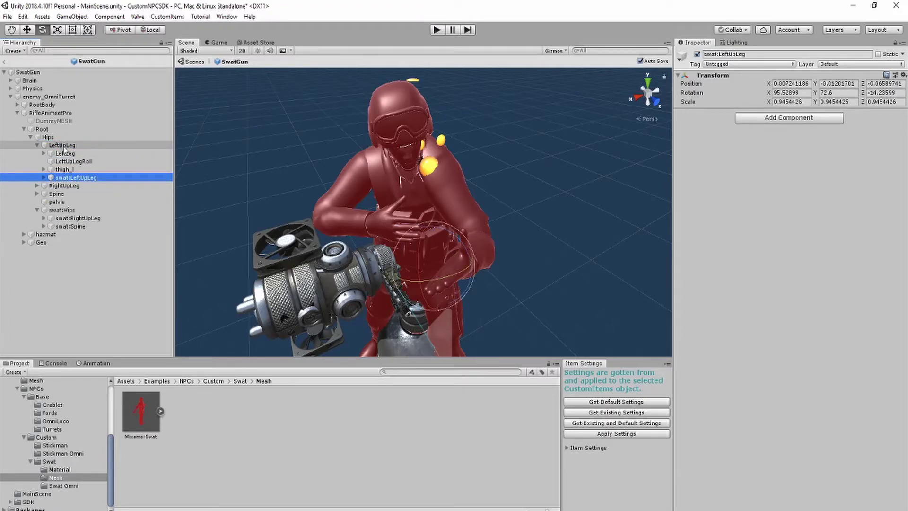
{"action": "left_click_drag", "start_coordinate": [78, 186], "coordinate": [82, 153]}
{"action": "left_click", "coordinate": [50, 186]}
{"action": "left_click_drag", "start_coordinate": [78, 194], "coordinate": [71, 161]}
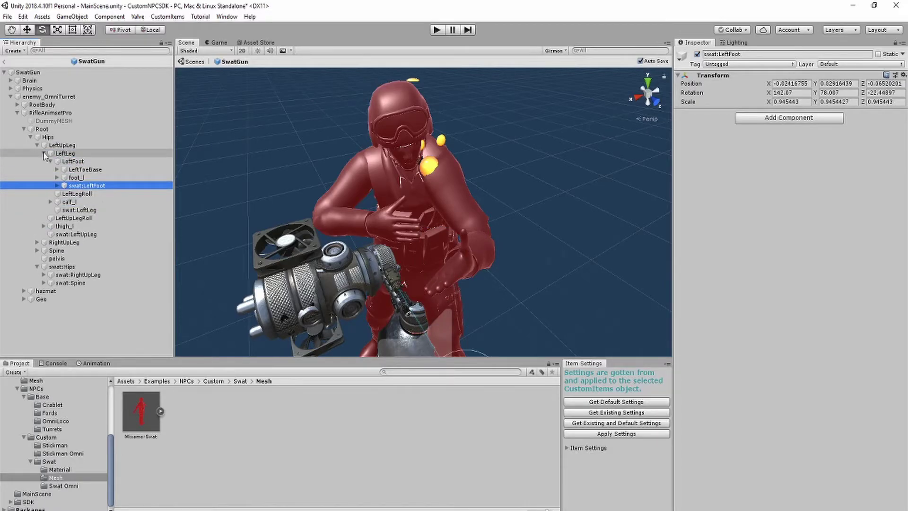
{"action": "left_click", "coordinate": [44, 154]}
{"action": "double_click", "coordinate": [66, 153]}
{"action": "right_click_drag", "start_coordinate": [379, 213], "coordinate": [411, 243]}
{"action": "left_click", "coordinate": [37, 146]}
Parent the Swat right leg bones under the base character's matching right leg bones
{"action": "left_click_drag", "start_coordinate": [77, 186], "coordinate": [68, 154]}
{"action": "left_click", "coordinate": [44, 186]}
{"action": "left_click_drag", "start_coordinate": [78, 193], "coordinate": [66, 170]}
{"action": "left_click", "coordinate": [51, 194]}
{"action": "left_click", "coordinate": [44, 162]}
{"action": "left_click", "coordinate": [37, 153]}
Parent the Swat spine, left shoulder and left arm bones under the matching base character bones
{"action": "left_click", "coordinate": [44, 186]}
{"action": "left_click", "coordinate": [50, 210]}
{"action": "left_click", "coordinate": [57, 219]}
{"action": "left_click_drag", "start_coordinate": [88, 226], "coordinate": [79, 178]}
{"action": "left_click", "coordinate": [57, 202]}
{"action": "left_click_drag", "start_coordinate": [88, 211], "coordinate": [82, 188]}
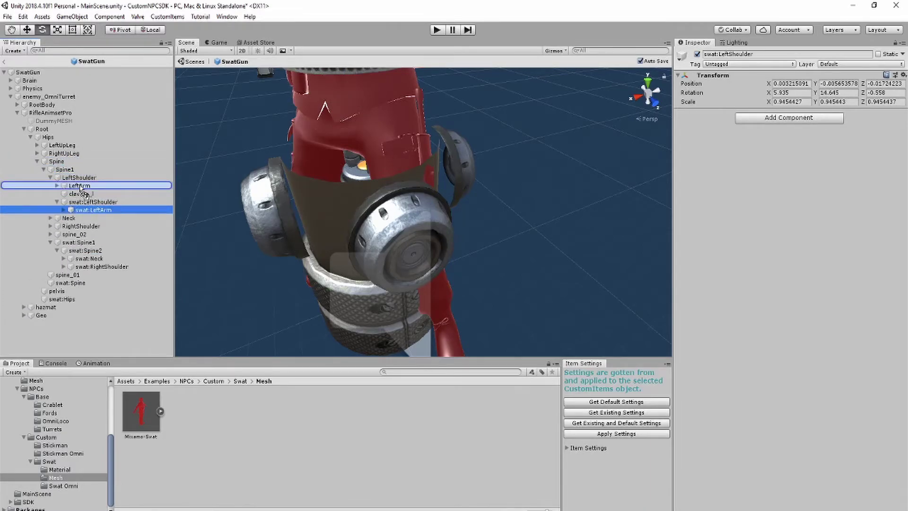
{"action": "left_click_drag", "start_coordinate": [103, 231], "coordinate": [97, 219]}
{"action": "left_click", "coordinate": [50, 178]}
Parent swat:RightShoulder, swat:RightArm, swat:RightForeArm and swat:RightHand under their matching base bones
{"action": "left_click_drag", "start_coordinate": [101, 235], "coordinate": [83, 195]}
{"action": "left_click", "coordinate": [57, 219]}
{"action": "left_click_drag", "start_coordinate": [90, 227], "coordinate": [80, 202]}
{"action": "left_click", "coordinate": [64, 234]}
{"action": "left_click_drag", "start_coordinate": [95, 243], "coordinate": [89, 218]}
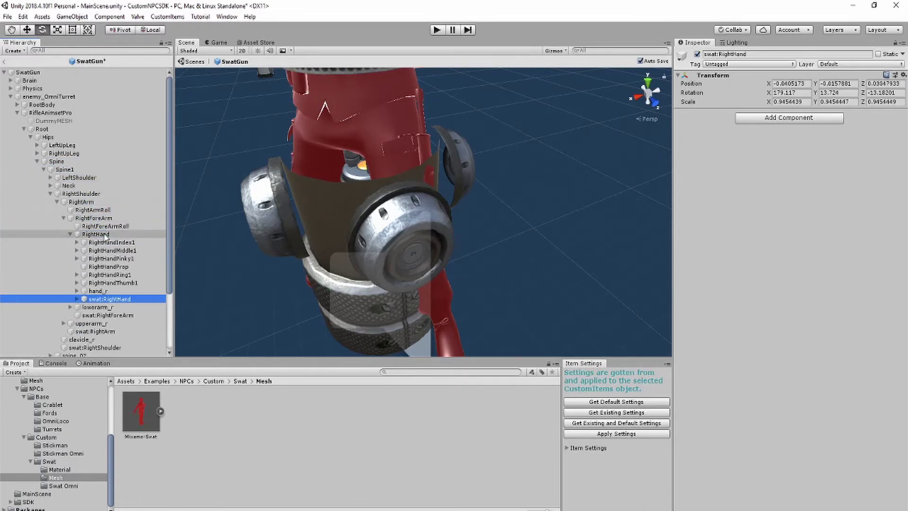
Parent the Swat head bone under the base Head bone and adjust the Head and Neck rotations
{"action": "left_click", "coordinate": [57, 210]}
{"action": "right_click_drag", "start_coordinate": [424, 212], "coordinate": [350, 199]}
{"action": "left_click", "coordinate": [90, 218]}
{"action": "left_click", "coordinate": [63, 218]}
{"action": "left_click_drag", "start_coordinate": [95, 226], "coordinate": [76, 194]}
{"action": "left_click", "coordinate": [76, 194]}
{"action": "left_click_drag", "start_coordinate": [355, 117], "coordinate": [338, 56]}
{"action": "left_click", "coordinate": [69, 185]}
{"action": "left_click_drag", "start_coordinate": [366, 146], "coordinate": [341, 141]}
{"action": "left_click", "coordinate": [50, 186]}
{"action": "left_click", "coordinate": [50, 210]}
{"action": "left_click", "coordinate": [56, 162]}
{"action": "left_click", "coordinate": [4, 72]}
{"action": "right_click_drag", "start_coordinate": [423, 212], "coordinate": [458, 266]}
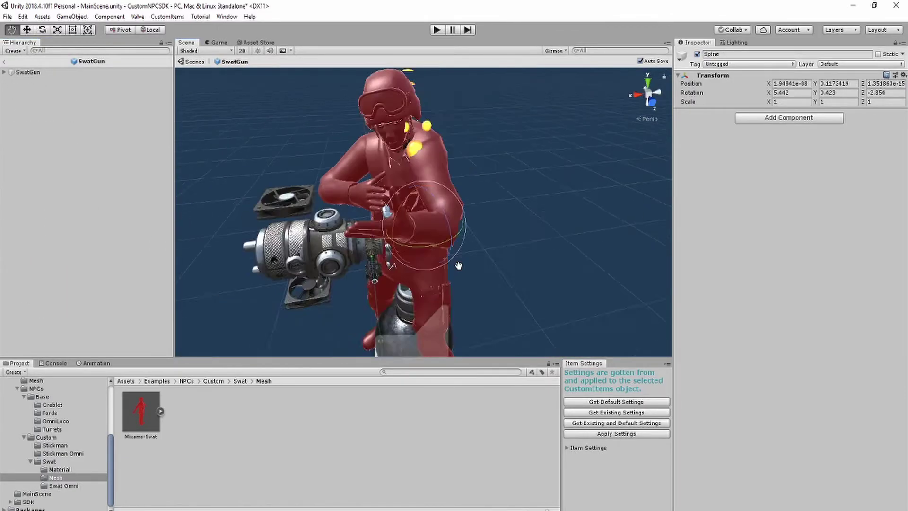
Return to the main scene, add the SwatGun prefab from the Swat Omni folder, and start Play mode
{"action": "left_click", "coordinate": [72, 487]}
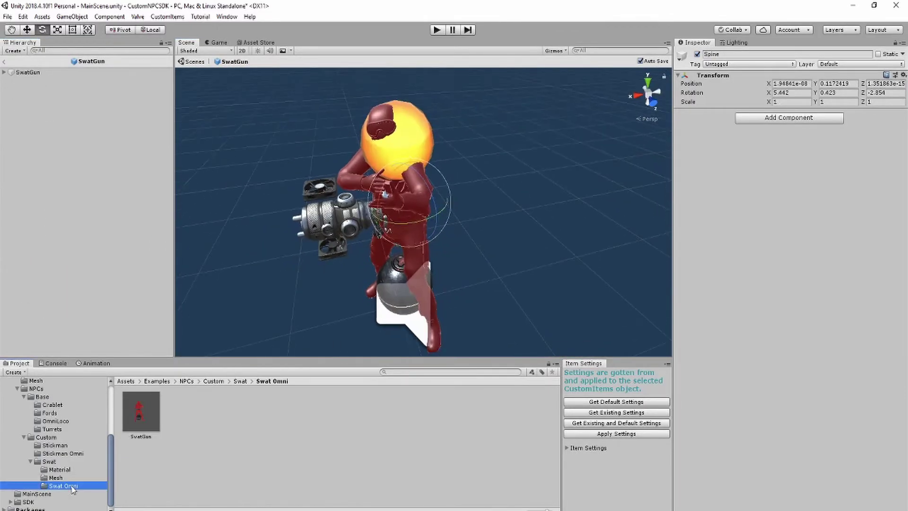
{"action": "left_click", "coordinate": [191, 62]}
{"action": "left_click_drag", "start_coordinate": [105, 289], "coordinate": [105, 290]}
{"action": "right_click_drag", "start_coordinate": [499, 287], "coordinate": [448, 286]}
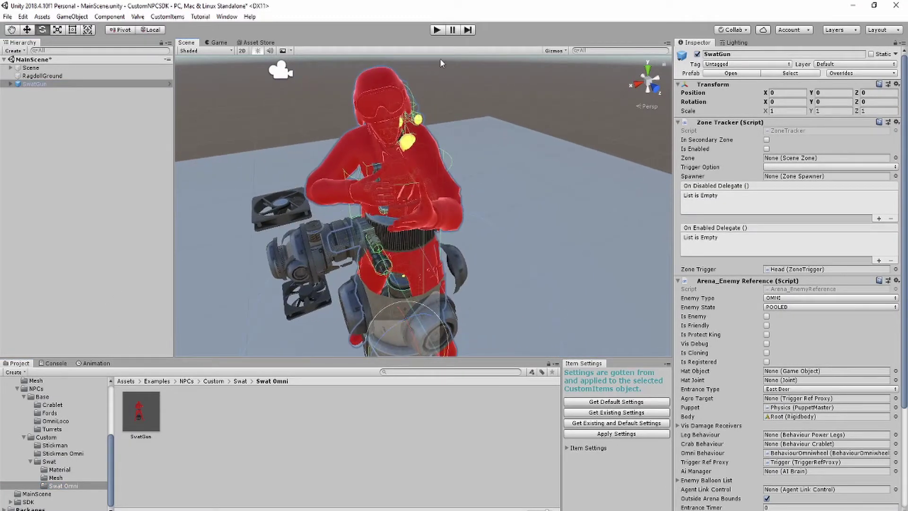
{"action": "left_click", "coordinate": [437, 30]}
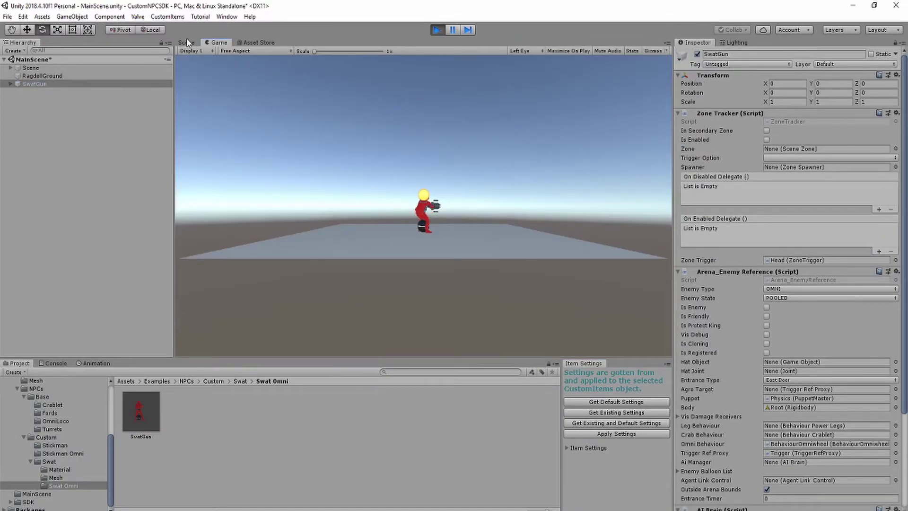
Examine the running SwatGun's legs, ball and arms up close in the Scene view, and stop Play mode
{"action": "left_click", "coordinate": [188, 43]}
{"action": "right_click_drag", "start_coordinate": [451, 256], "coordinate": [493, 244]}
{"action": "middle_click_drag", "start_coordinate": [493, 244], "coordinate": [580, 140]}
{"action": "scroll", "coordinate": [462, 239], "scroll_direction": "up", "scroll_amount": 3}
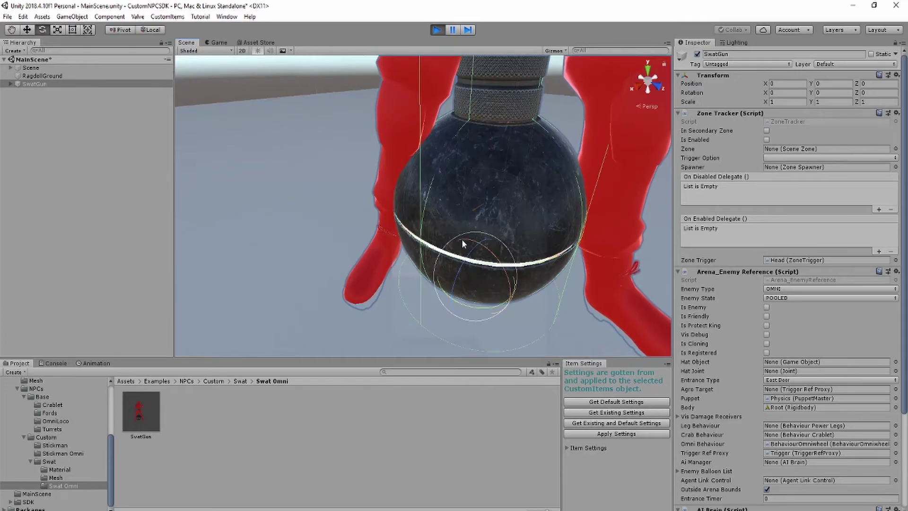
{"action": "middle_click_drag", "start_coordinate": [487, 288], "coordinate": [299, 288]}
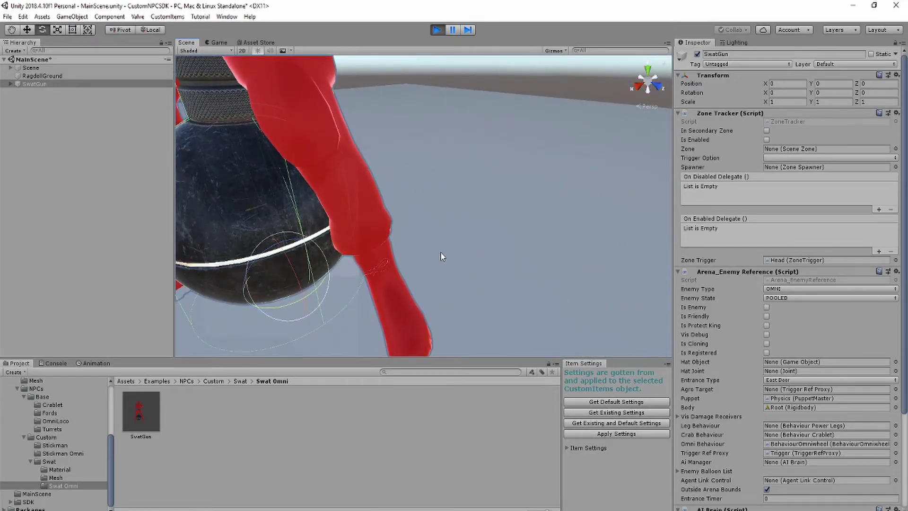
{"action": "middle_click_drag", "start_coordinate": [430, 239], "coordinate": [464, 351]}
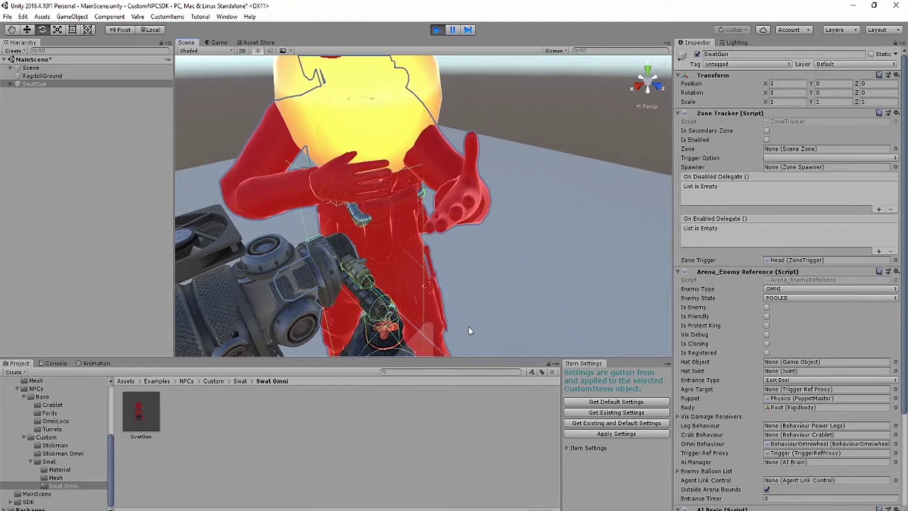
{"action": "left_click", "coordinate": [437, 29]}
Create a CustomItems object in the scene and place the SwatGun prefab under it
{"action": "left_click", "coordinate": [168, 16]}
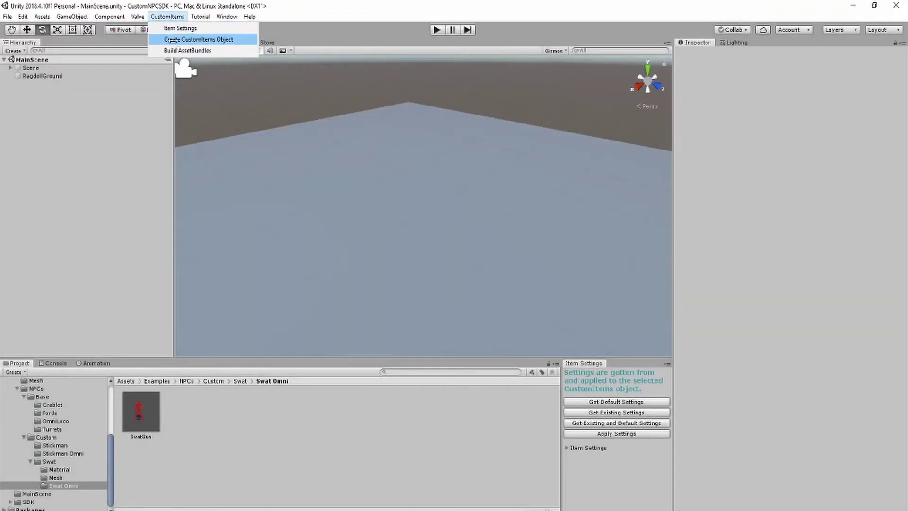
{"action": "left_click", "coordinate": [168, 39]}
{"action": "left_click_drag", "start_coordinate": [156, 405], "coordinate": [48, 83]}
{"action": "left_click", "coordinate": [48, 83]}
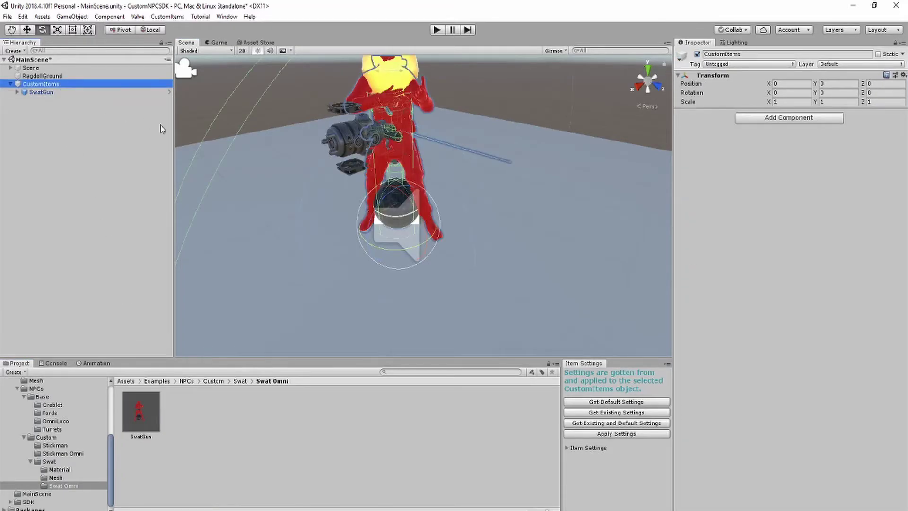
Configure one item setting for SwatGun with category NPCS and pool amount 20, and apply it to CustomItems
{"action": "left_click", "coordinate": [601, 450]}
{"action": "left_click", "coordinate": [644, 457]}
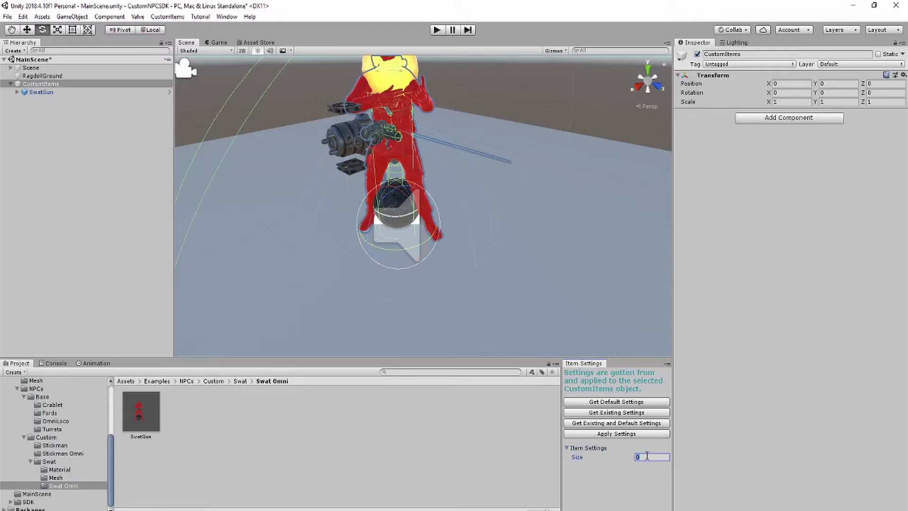
{"action": "type", "text": "1"}
{"action": "key", "text": "Return"}
{"action": "left_click", "coordinate": [646, 475]}
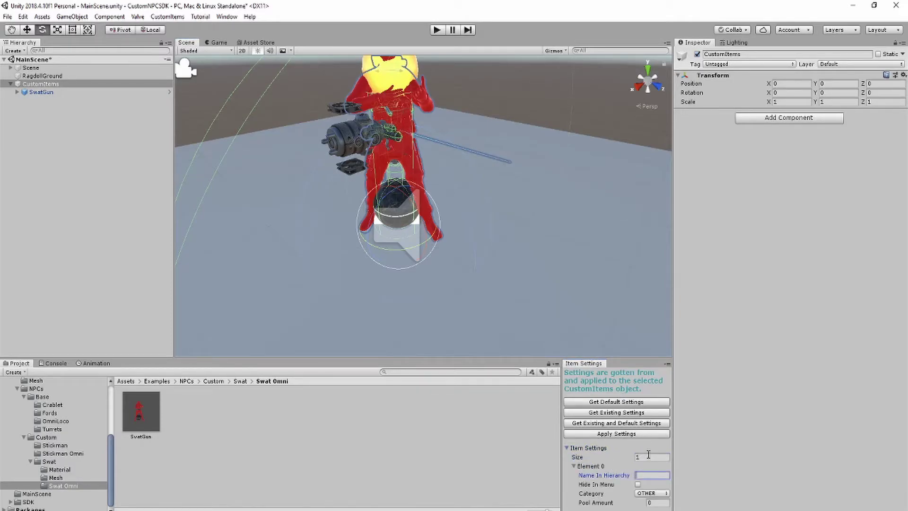
{"action": "type", "text": "SwatGu"}
{"action": "left_click", "coordinate": [657, 494]}
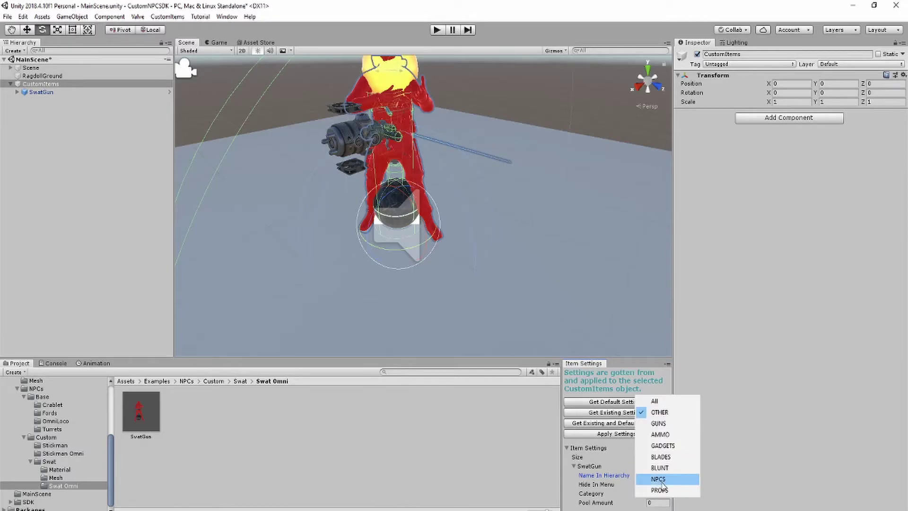
{"action": "left_click", "coordinate": [672, 478]}
{"action": "key", "text": "Tab"}
{"action": "type", "text": "20"}
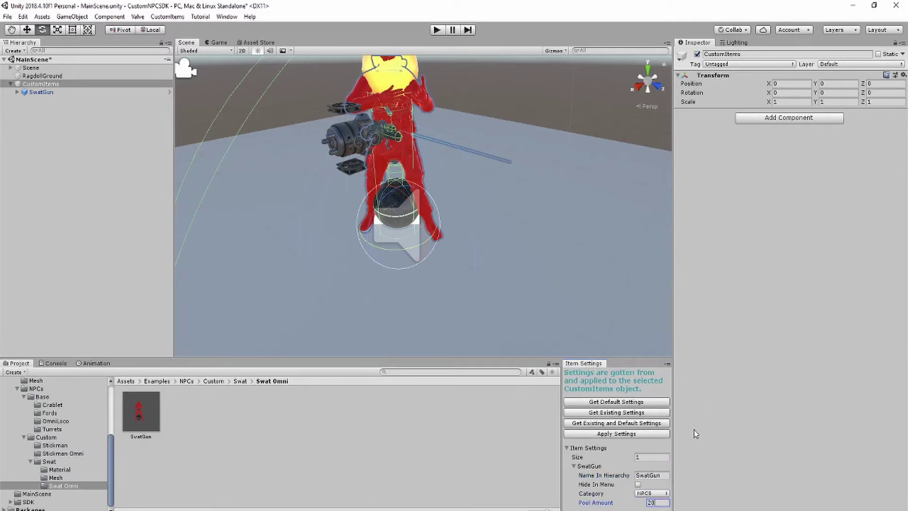
{"action": "right_click", "coordinate": [567, 295]}
{"action": "left_click", "coordinate": [604, 424]}
Save CustomItems as a prefab in the Swat Omni folder, and remove it from the saved scene
{"action": "left_click", "coordinate": [11, 84]}
{"action": "left_click", "coordinate": [26, 85]}
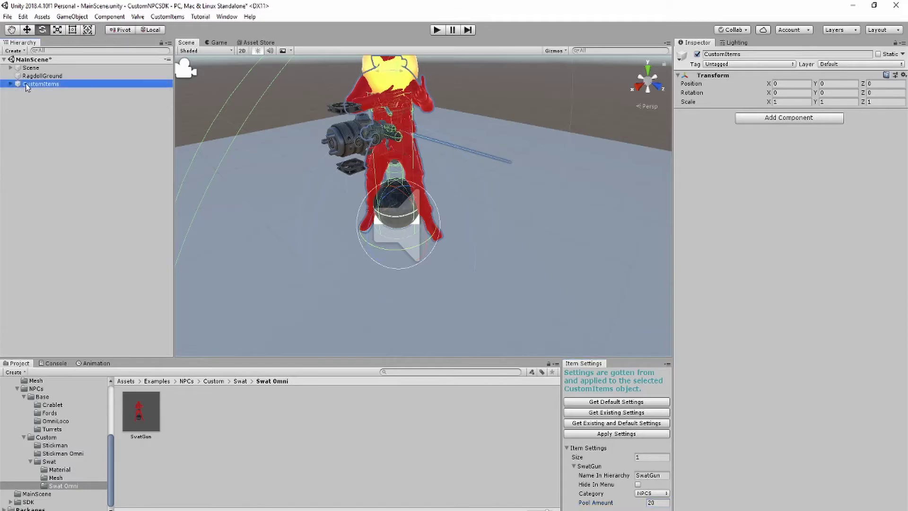
{"action": "left_click_drag", "start_coordinate": [32, 87], "coordinate": [276, 455]}
{"action": "left_click", "coordinate": [32, 83]}
{"action": "right_click", "coordinate": [32, 84]}
{"action": "left_click", "coordinate": [54, 135]}
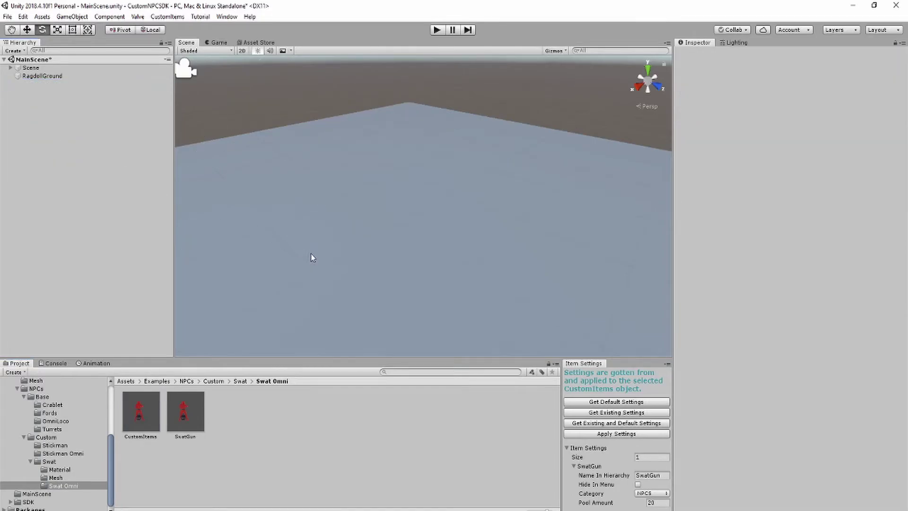
{"action": "right_click_drag", "start_coordinate": [311, 253], "coordinate": [326, 250]}
{"action": "key", "text": "ctrl+s"}
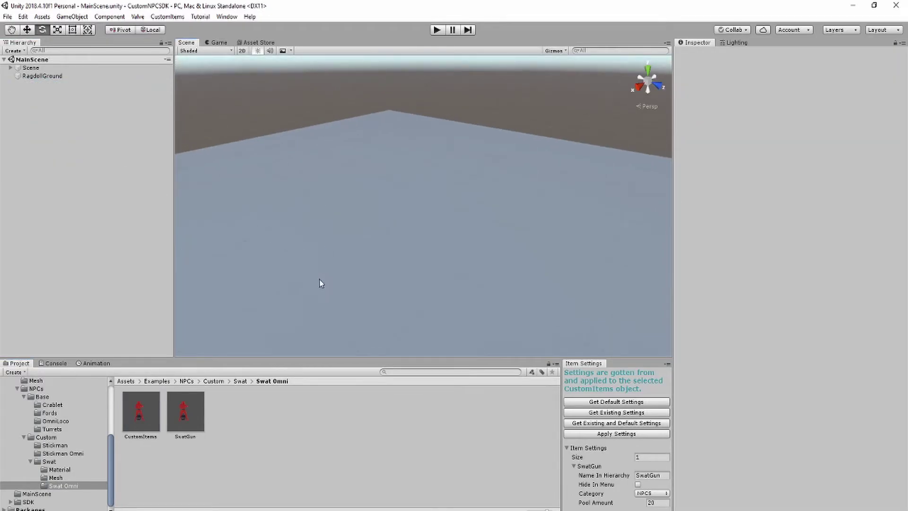
Assign the CustomItems prefab a new AssetBundle name beginning with sdk_swat and the melon variant
{"action": "left_click", "coordinate": [140, 416]}
{"action": "left_click", "coordinate": [804, 509]}
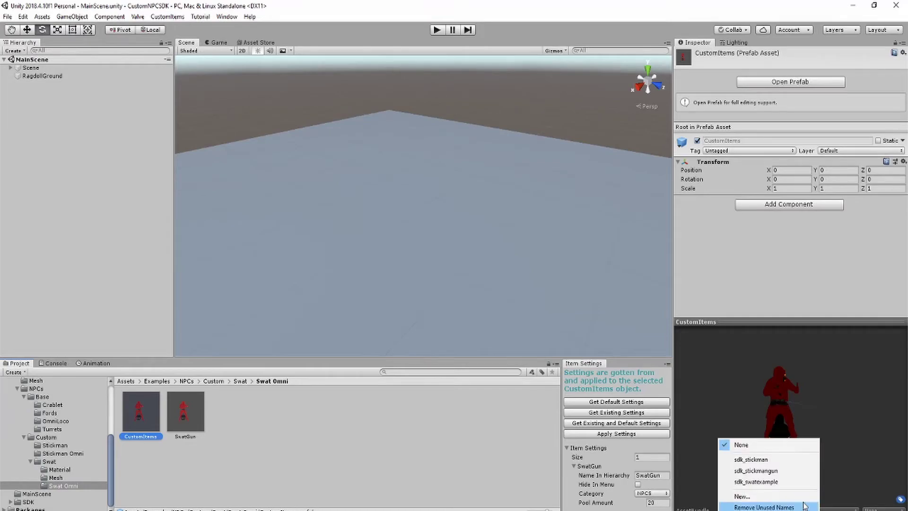
{"action": "left_click", "coordinate": [804, 498]}
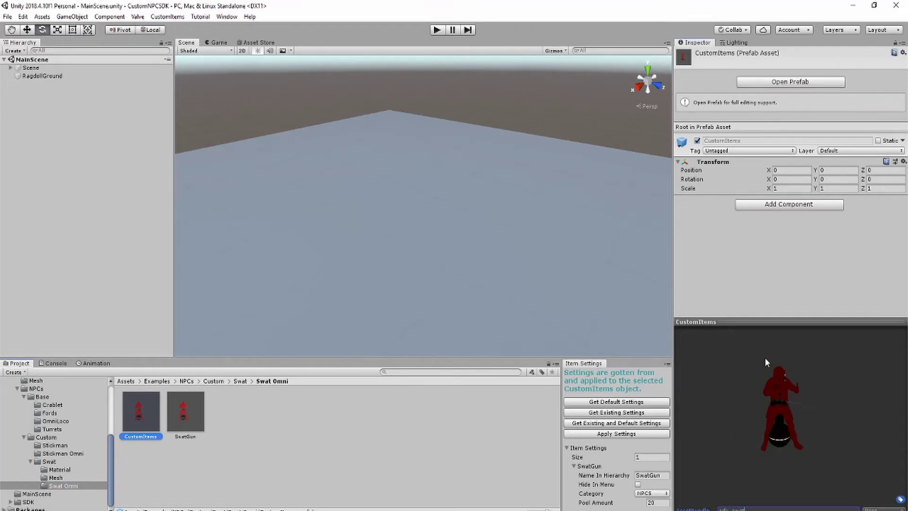
{"action": "key", "text": "Return"}
{"action": "left_click", "coordinate": [883, 509]}
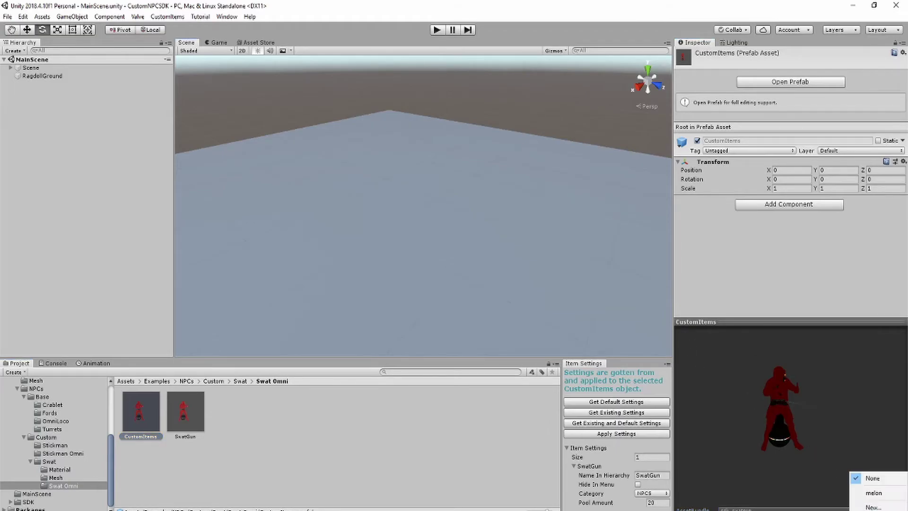
{"action": "left_click", "coordinate": [874, 494]}
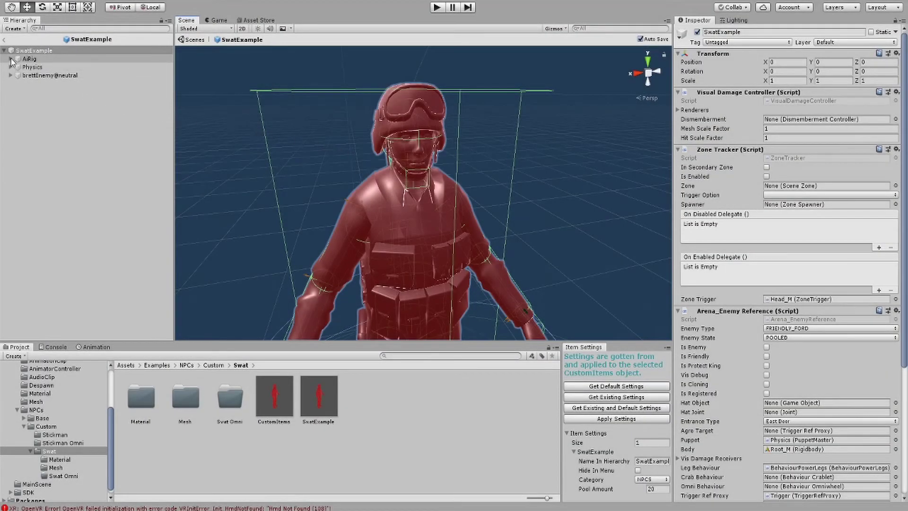
Examine the Face Anim and Sfx settings, including the Agro sounds, of SwatExample's BehaviourPowerLegs
{"action": "left_click", "coordinate": [11, 59]}
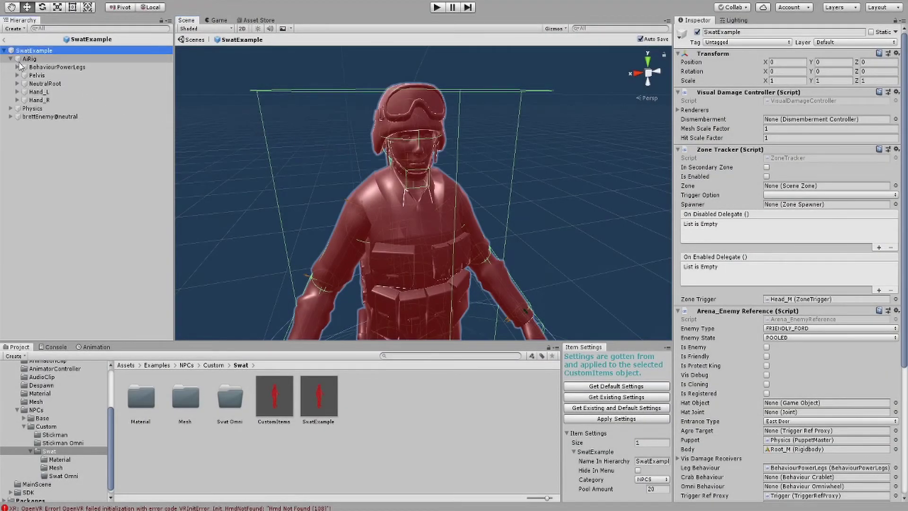
{"action": "left_click", "coordinate": [33, 68]}
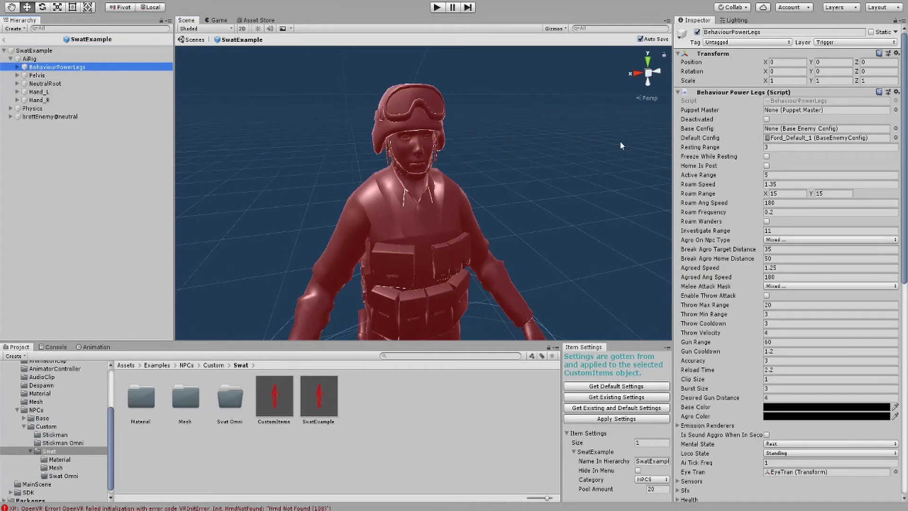
{"action": "scroll", "coordinate": [805, 167], "scroll_direction": "down", "scroll_amount": 15}
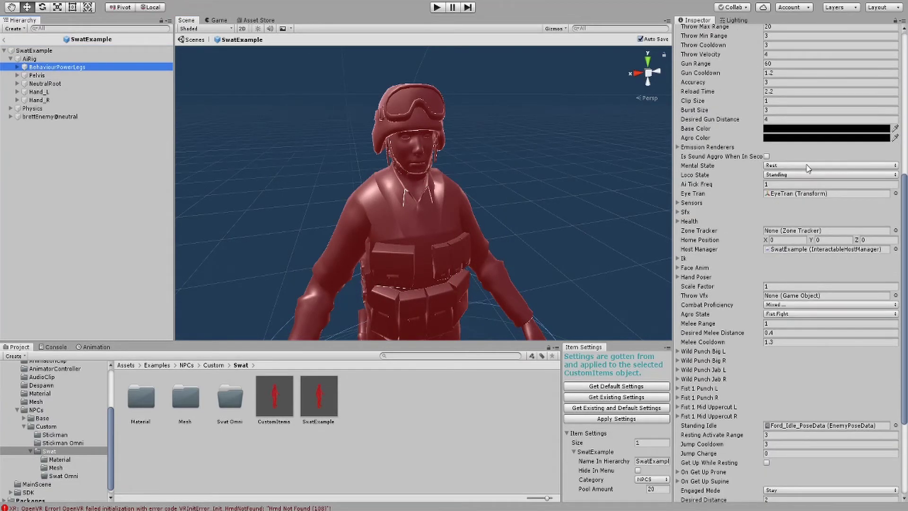
{"action": "left_click", "coordinate": [704, 207]}
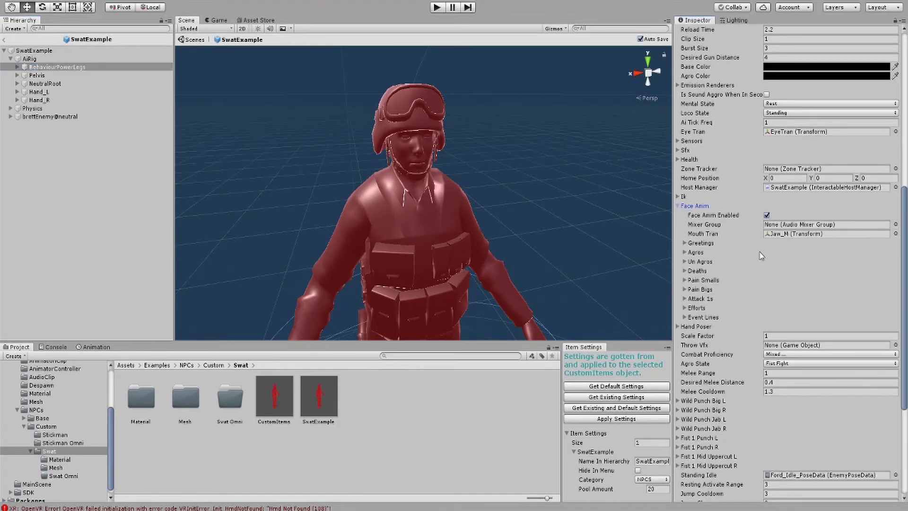
{"action": "left_click", "coordinate": [702, 208]}
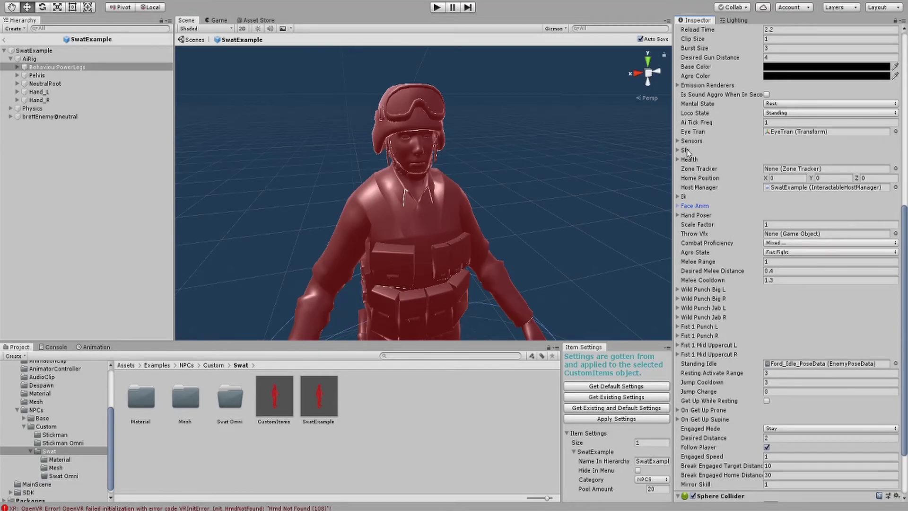
{"action": "left_click", "coordinate": [685, 150]}
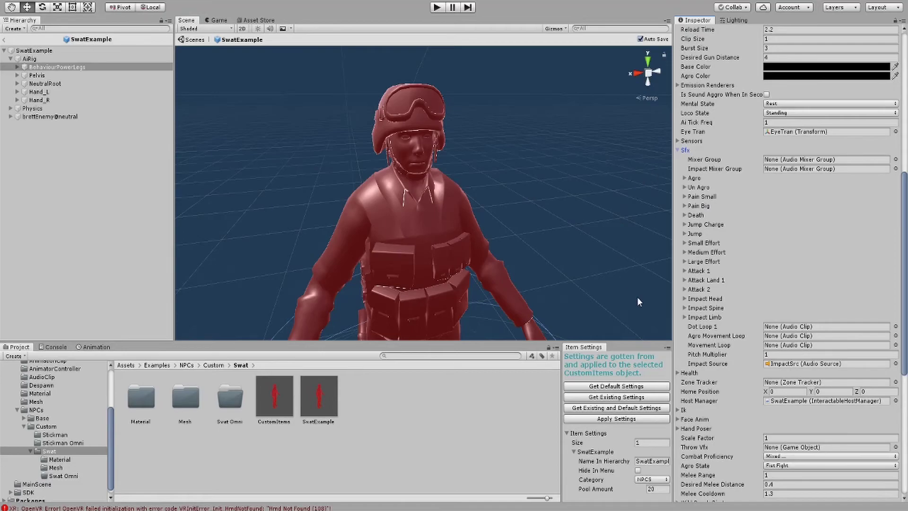
{"action": "left_click", "coordinate": [694, 179]}
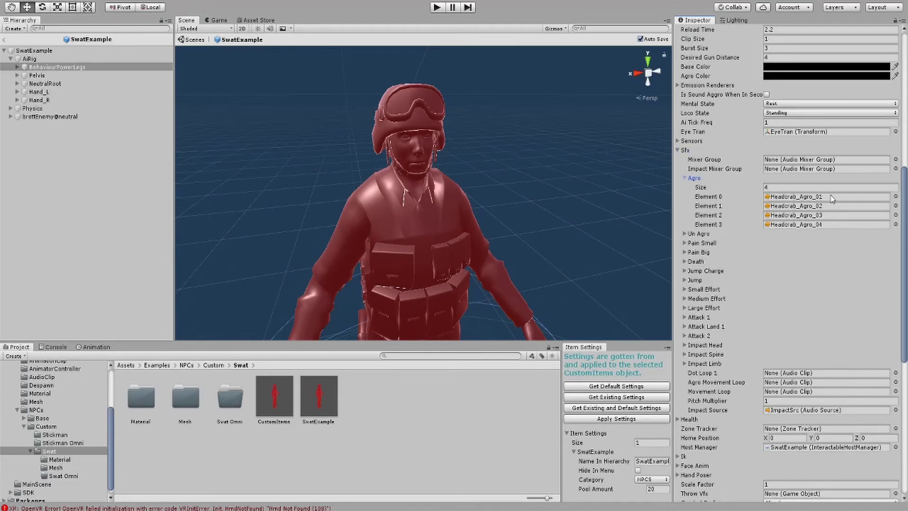
{"action": "left_click", "coordinate": [685, 150]}
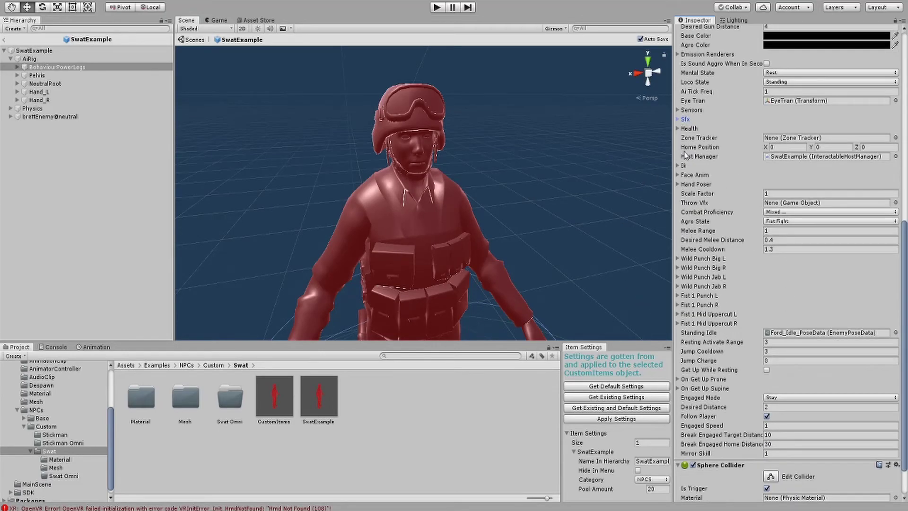
Review the Agro State, Engaged Mode and Agro On Npc Type options of BehaviourPowerLegs, leaving Engaged Mode on Stay
{"action": "left_click", "coordinate": [775, 222]}
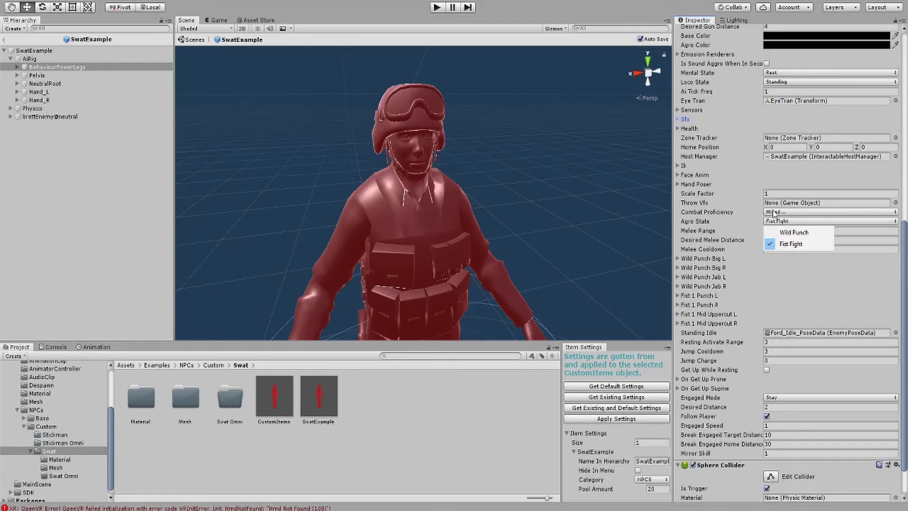
{"action": "left_click", "coordinate": [590, 267]}
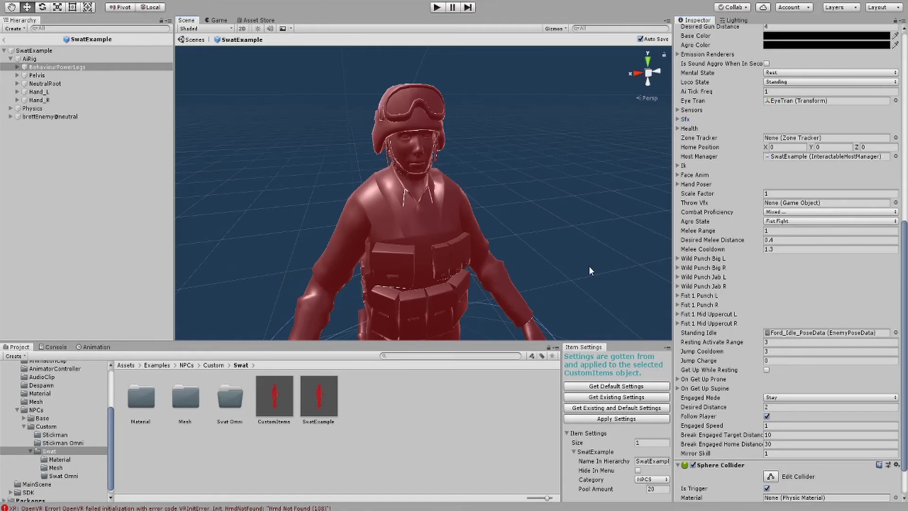
{"action": "left_click", "coordinate": [794, 398]}
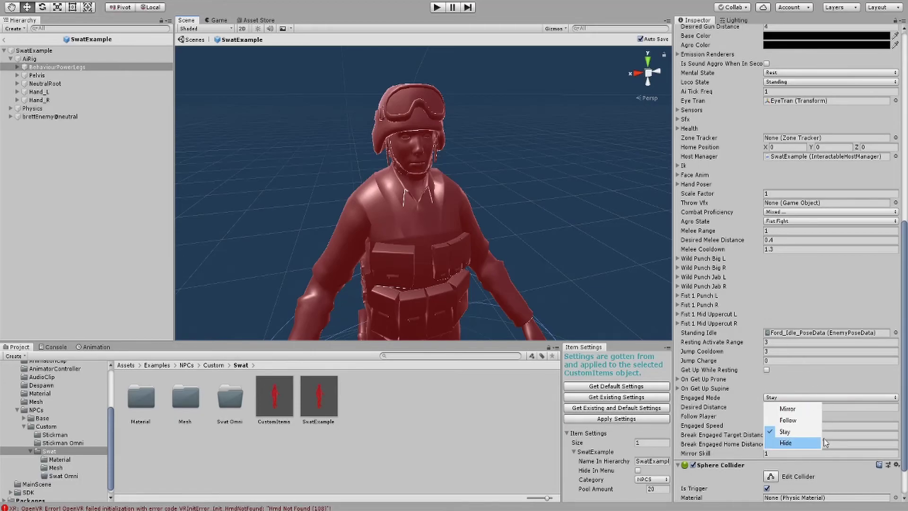
{"action": "left_click", "coordinate": [791, 433]}
{"action": "scroll", "coordinate": [772, 296], "scroll_direction": "up", "scroll_amount": 10}
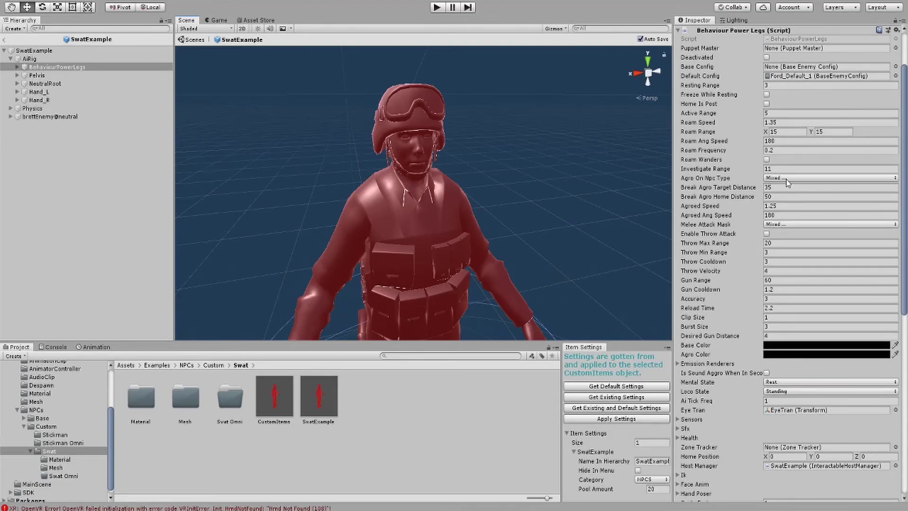
{"action": "left_click", "coordinate": [788, 179]}
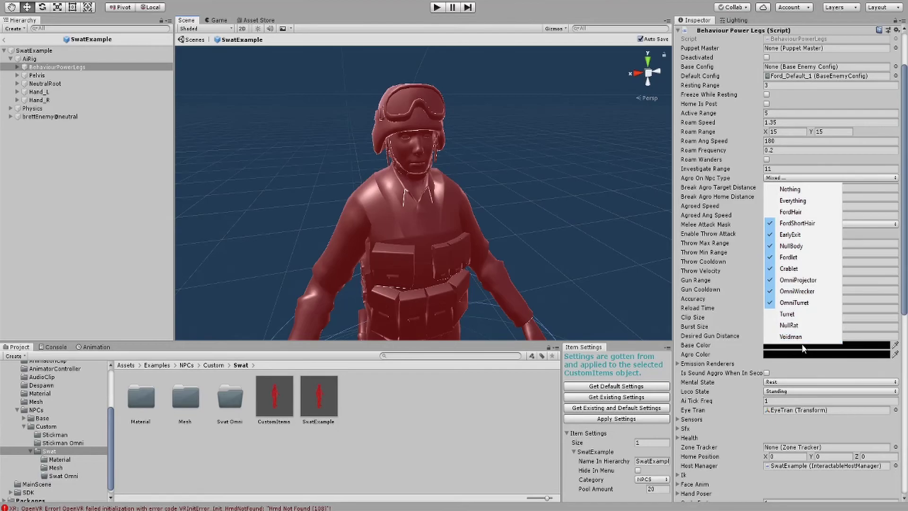
{"action": "right_click_drag", "start_coordinate": [560, 185], "coordinate": [555, 217]}
Search the SwatExample hierarchy for Trigger, select that object, and clear the search to show it in the full hierarchy
{"action": "left_click", "coordinate": [76, 30]}
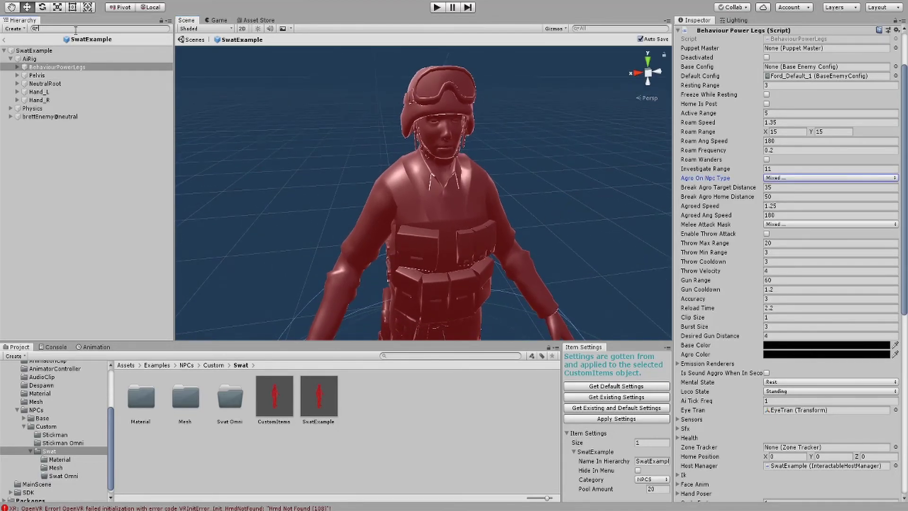
{"action": "type", "text": "Trigger"}
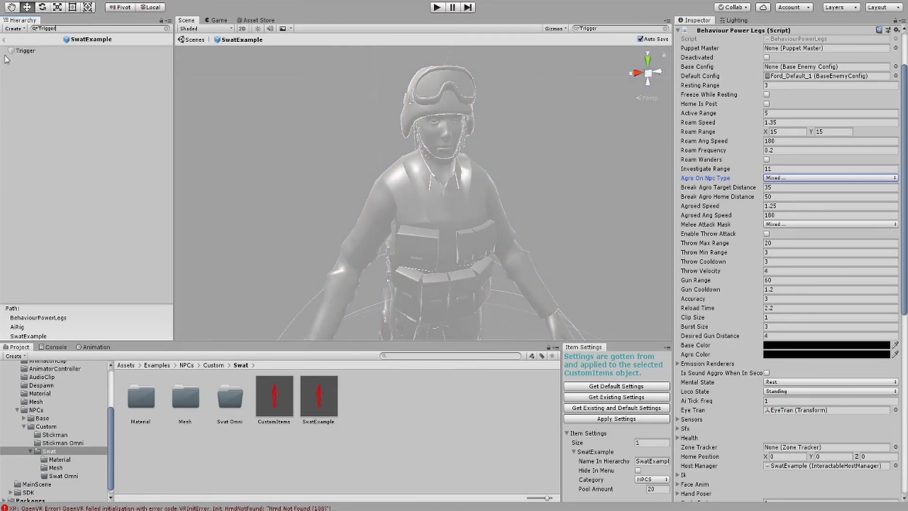
{"action": "left_click", "coordinate": [26, 52]}
{"action": "left_click", "coordinate": [67, 29]}
{"action": "key", "text": "BackSpace"}
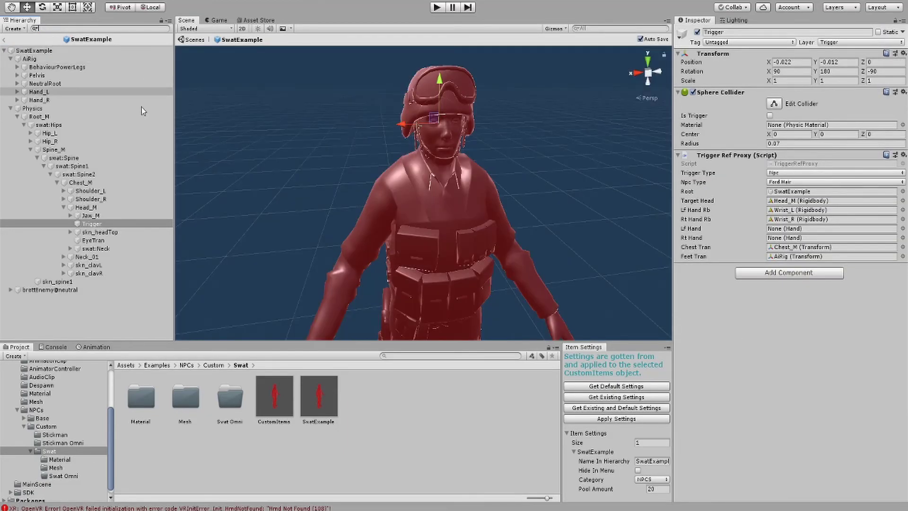